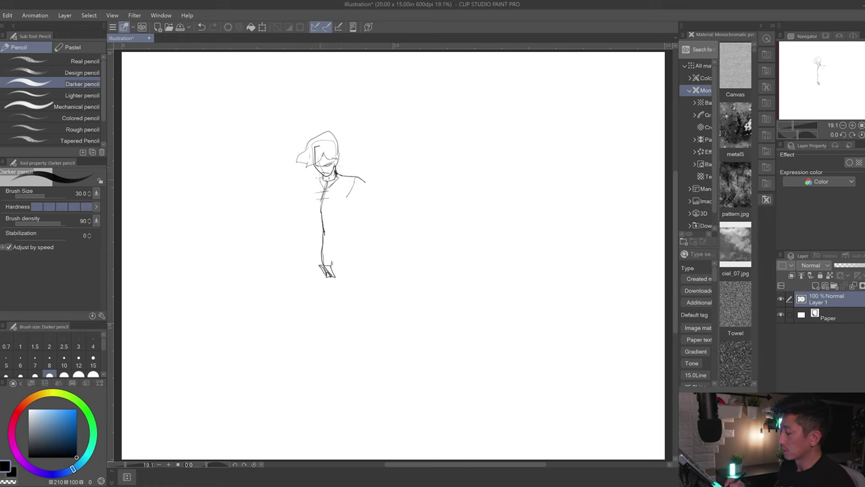
Sketch the figure's left-hand shoulder slope down from the neck and the armpit line below the opposite shoulder.
drag(323, 177, 308, 186)
key(ctrl+z)
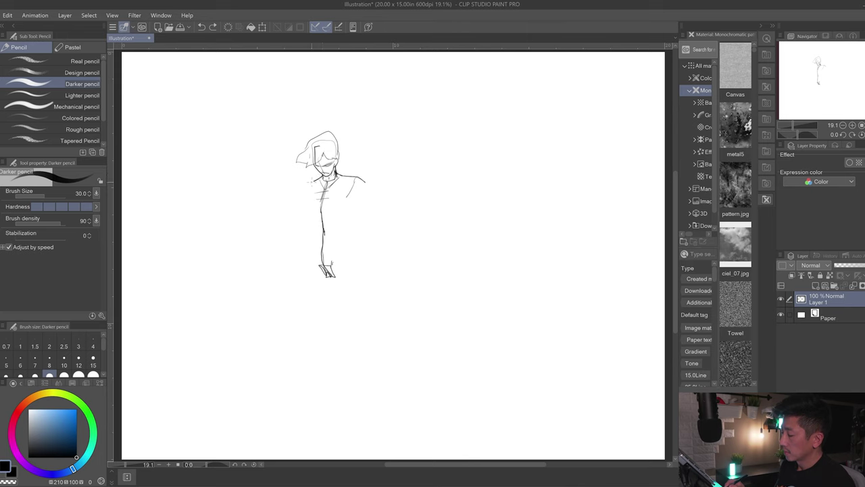
drag(309, 183, 305, 186)
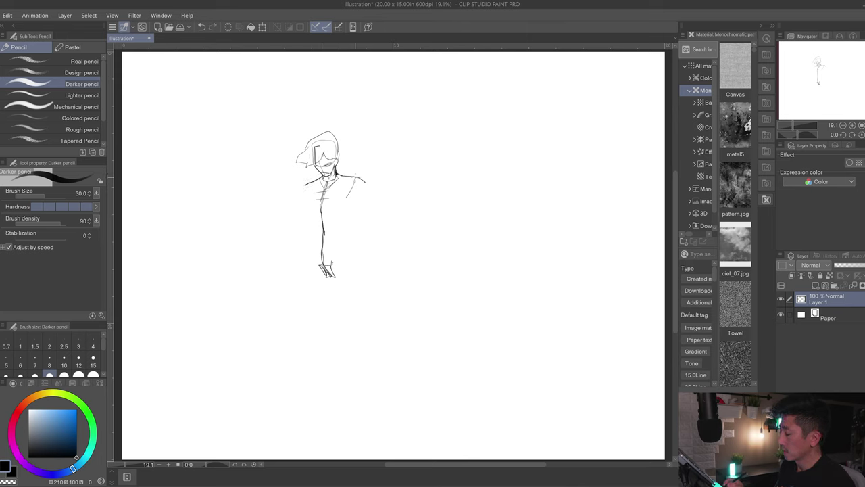
drag(356, 174, 348, 197)
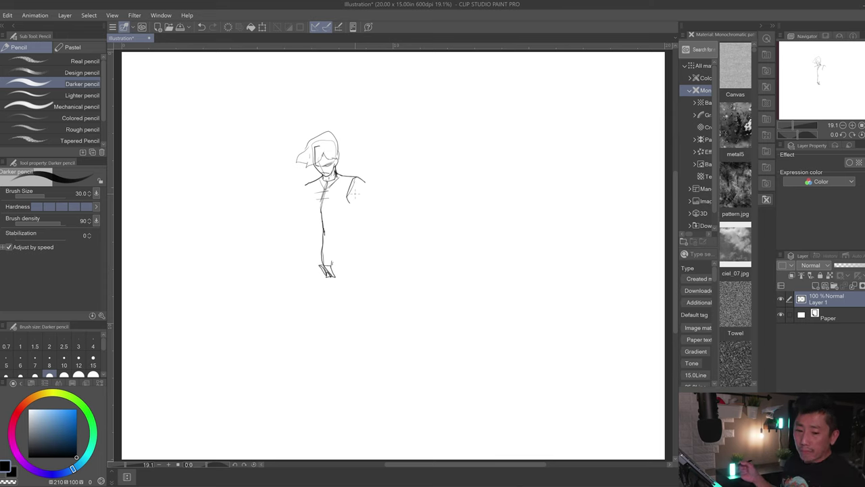
Sketch a collarbone line across the upper chest connecting the two shoulders.
mouse_move(328, 187)
mouse_down()
mouse_move(323, 201)
mouse_move(326, 188)
mouse_up()
key(ctrl+z)
mouse_move(309, 185)
mouse_down()
mouse_move(327, 189)
mouse_move(356, 175)
mouse_up()
key(ctrl+z)
key(ctrl+z)
key(ctrl+z)
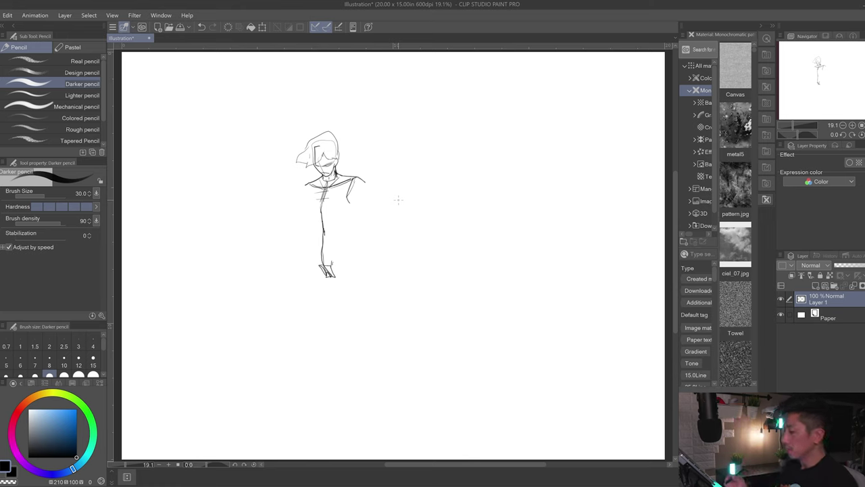
mouse_move(345, 179)
mouse_down()
mouse_move(367, 182)
mouse_move(321, 215)
mouse_move(354, 195)
mouse_up()
key(ctrl+z)
key(ctrl+z)
key(ctrl+z)
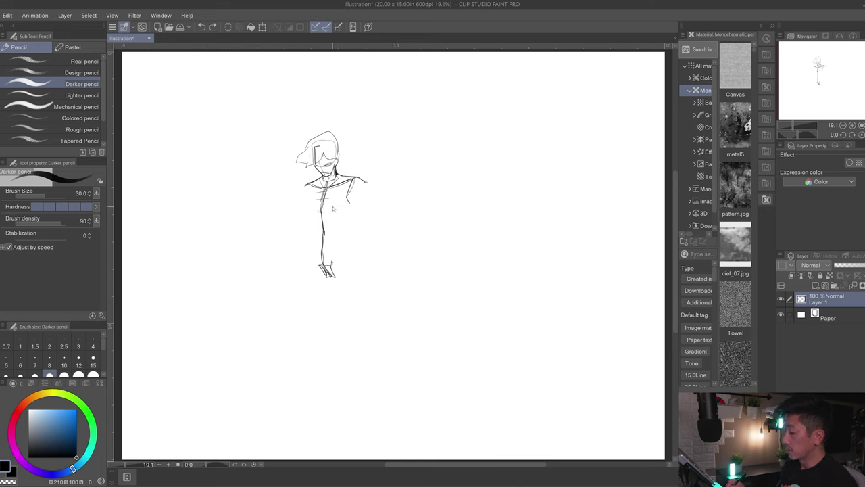
Sketch the curved lower contours of the chest and strengthen the torso's centre line down through the pelvis.
mouse_move(341, 206)
mouse_down()
mouse_move(353, 198)
mouse_move(311, 207)
mouse_up()
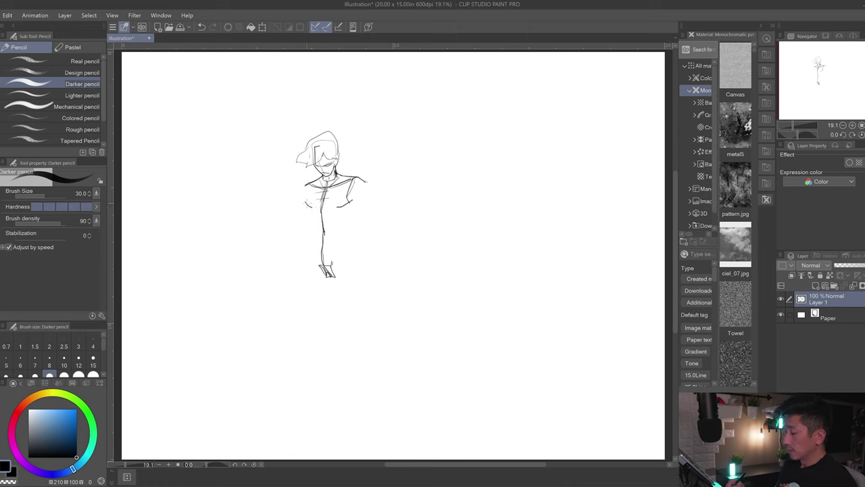
drag(354, 193, 331, 214)
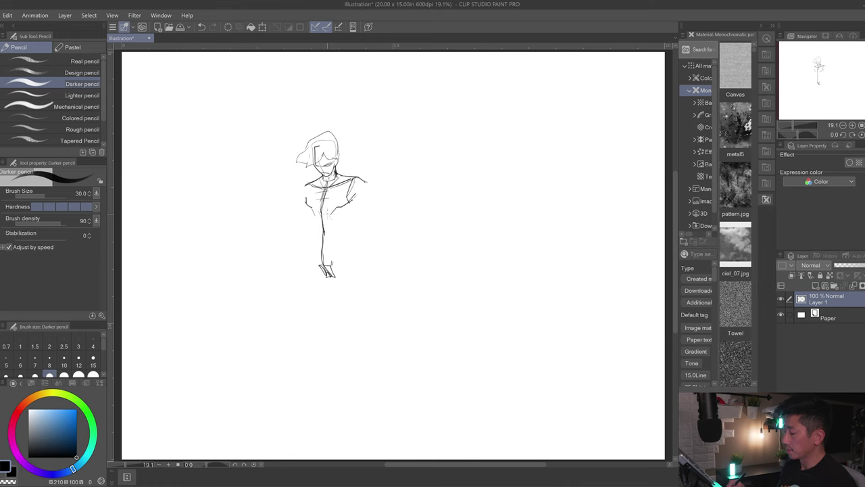
drag(322, 219, 325, 283)
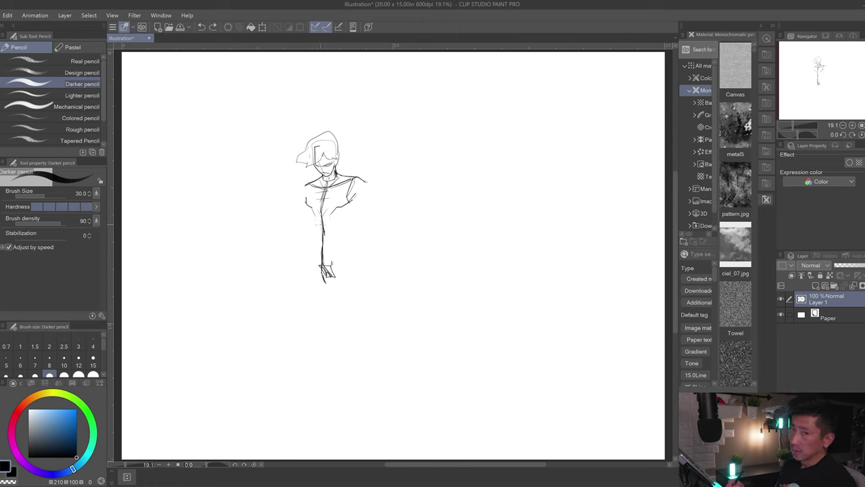
Sketch the tapering ribcage sides below the chest and a short line across the right-hand upper arm.
drag(315, 217, 317, 232)
drag(313, 263, 322, 282)
key(ctrl+z)
mouse_move(313, 214)
mouse_down()
mouse_move(339, 215)
mouse_move(334, 222)
mouse_move(343, 214)
mouse_move(333, 222)
mouse_move(342, 215)
mouse_move(317, 223)
mouse_up()
mouse_move(304, 194)
mouse_down()
mouse_move(308, 201)
mouse_move(365, 190)
mouse_move(366, 197)
mouse_move(371, 187)
mouse_move(371, 200)
mouse_up()
key(ctrl+z)
key(ctrl+z)
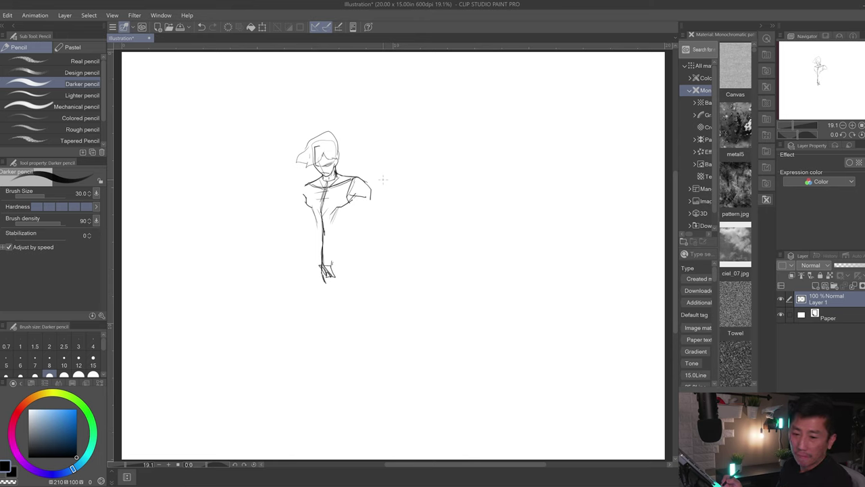
key(ctrl+z)
key(ctrl+z)
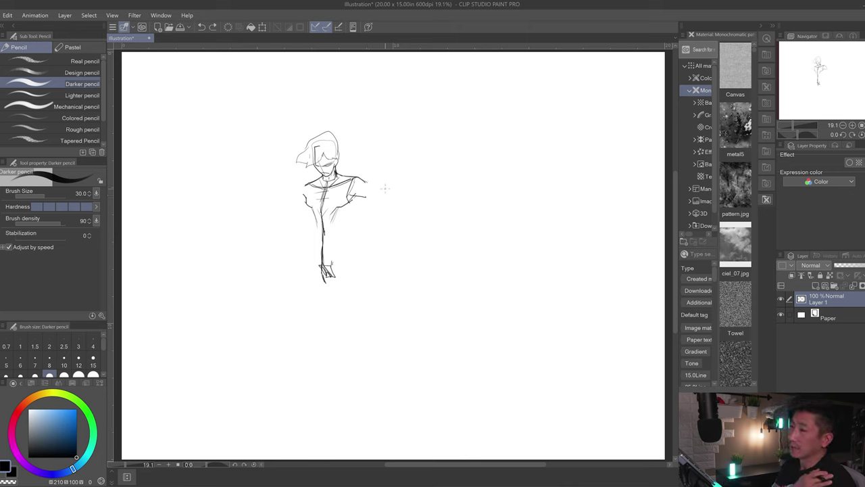
Extend the left-hand shoulder outward and reinforce the right-hand shoulder contour from the neck to the upper arm.
drag(306, 185, 299, 189)
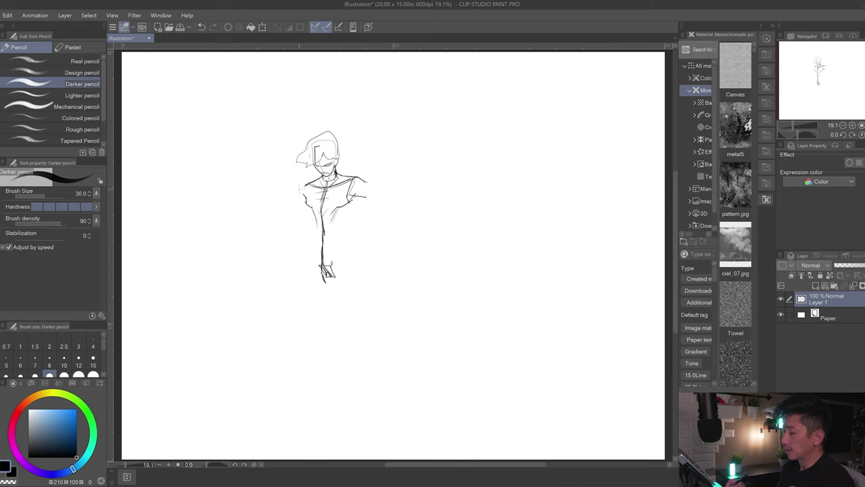
drag(352, 177, 366, 181)
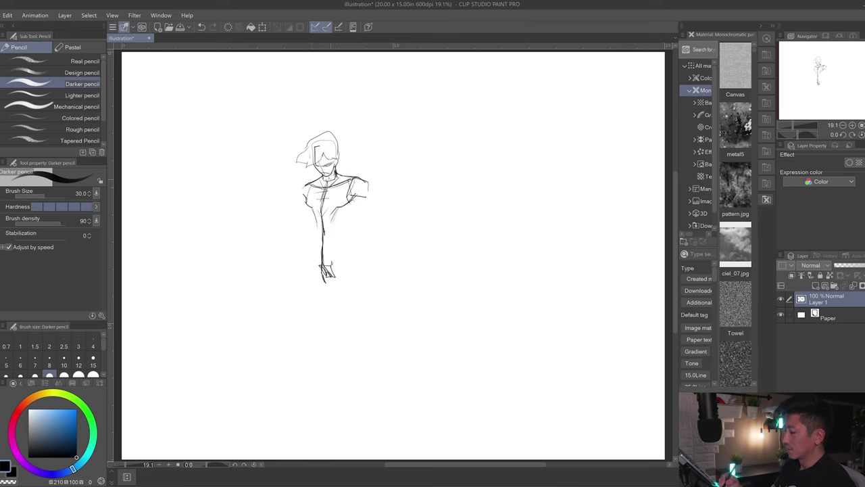
drag(340, 173, 361, 177)
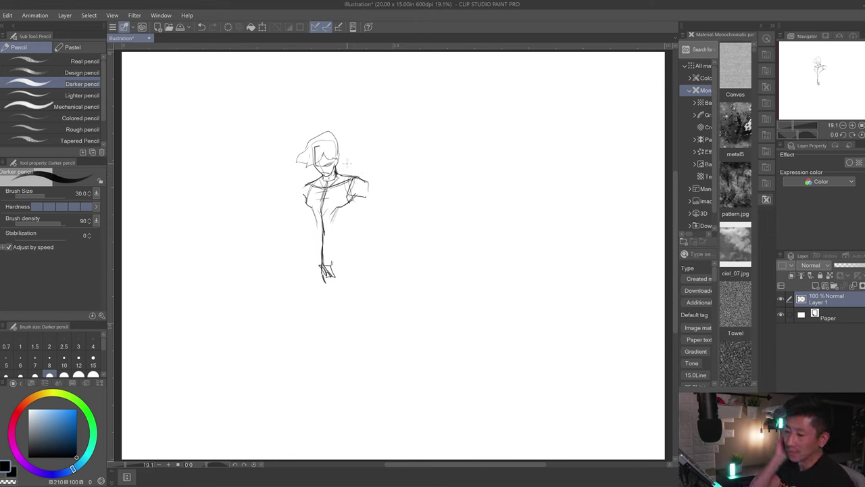
Sketch the torso's sides down to a horizontal waistline and add angled guide lines for the pelvis.
mouse_move(351, 205)
mouse_down()
mouse_move(346, 218)
mouse_move(308, 215)
mouse_move(329, 212)
mouse_move(310, 243)
mouse_move(355, 227)
mouse_move(353, 211)
mouse_move(340, 257)
mouse_up()
key(ctrl+z)
mouse_move(311, 227)
mouse_down()
mouse_move(307, 249)
mouse_move(344, 251)
mouse_up()
mouse_move(317, 277)
mouse_down()
mouse_move(342, 283)
mouse_move(317, 283)
mouse_move(336, 292)
mouse_move(345, 264)
mouse_move(306, 266)
mouse_move(338, 286)
mouse_up()
key(ctrl+z)
key(ctrl+z)
key(ctrl+z)
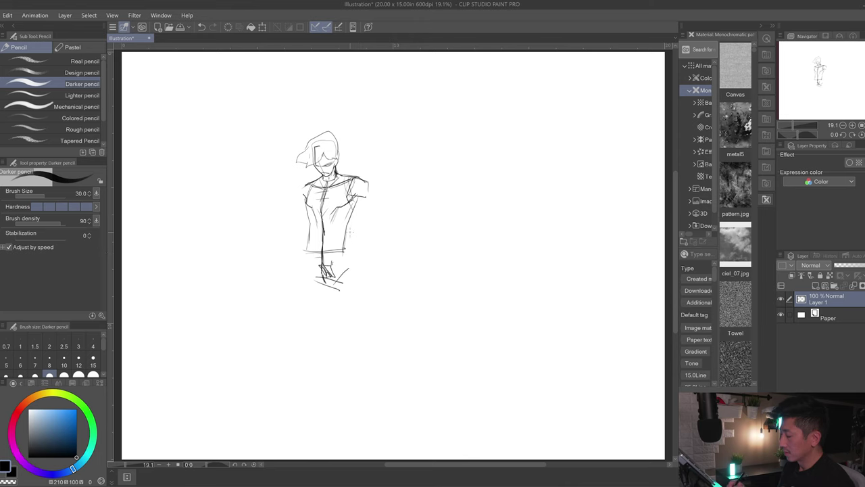
Darken the torso's left-hand side contour and sketch the outer line of the upper arm beside it.
drag(312, 207, 307, 237)
drag(312, 206, 307, 230)
mouse_move(300, 186)
mouse_down()
mouse_move(296, 215)
mouse_move(301, 193)
mouse_move(372, 190)
mouse_move(299, 209)
mouse_up()
key(ctrl+z)
key(ctrl+z)
key(ctrl+z)
drag(302, 207, 300, 230)
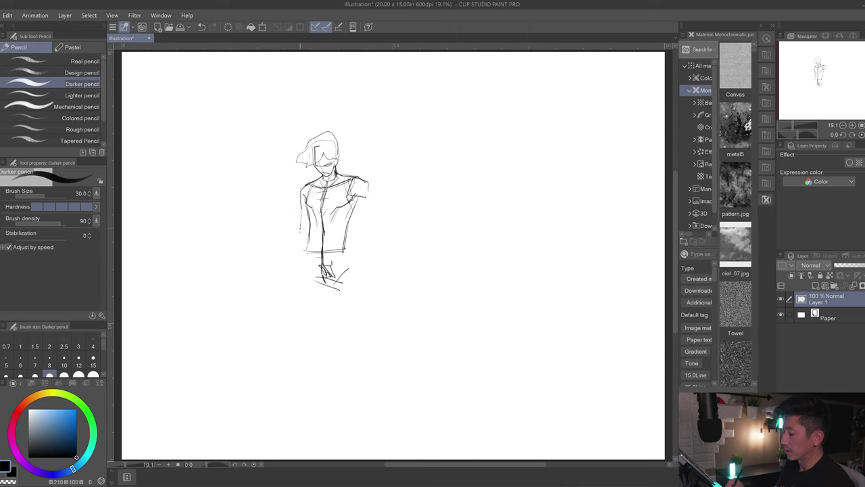
Sketch the right-hand arm's contours down to the wrist and extend the left-hand arm to hand level.
drag(362, 179, 372, 233)
key(ctrl+z)
drag(367, 188, 382, 293)
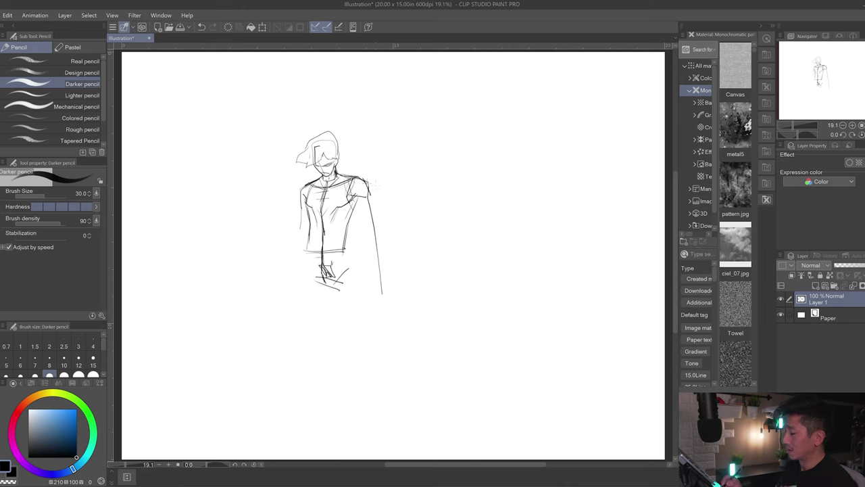
mouse_move(369, 188)
mouse_down()
mouse_move(371, 220)
mouse_move(362, 226)
mouse_move(361, 218)
mouse_move(377, 234)
mouse_move(368, 231)
mouse_move(361, 244)
mouse_move(373, 269)
mouse_move(376, 257)
mouse_up()
drag(374, 260, 376, 291)
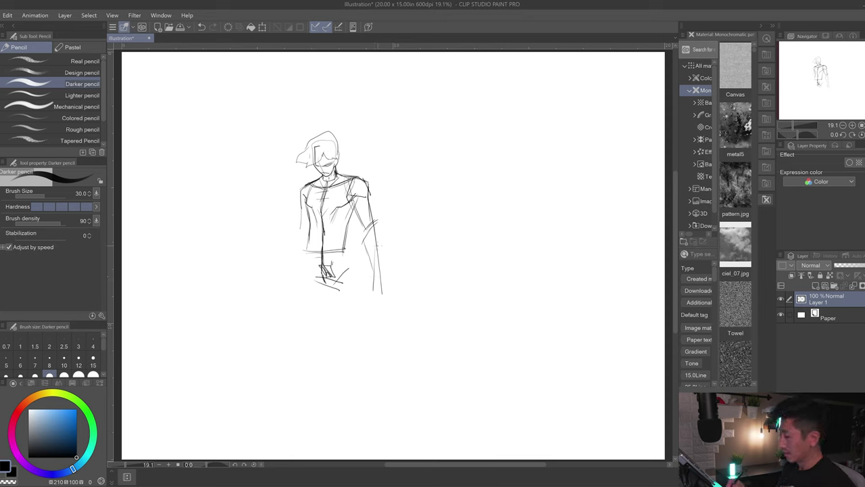
drag(305, 204, 292, 280)
Sketch the upper edge of the pelvis below the waistline and the left-hand hip contour.
mouse_move(307, 245)
mouse_down()
mouse_move(301, 270)
mouse_move(328, 263)
mouse_up()
drag(324, 262, 349, 270)
drag(341, 266, 351, 272)
drag(302, 250, 304, 262)
mouse_move(303, 254)
mouse_down()
mouse_move(346, 251)
mouse_move(349, 267)
mouse_move(302, 272)
mouse_up()
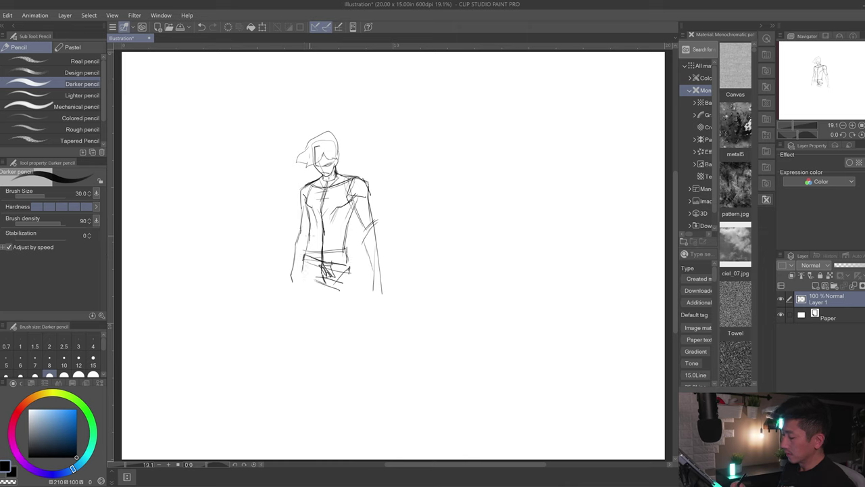
Reinforce the torso's right-hand side down to the hip and sketch the slanted lower edge of the pelvis.
drag(350, 235, 348, 262)
drag(350, 206, 348, 239)
drag(353, 203, 347, 247)
mouse_move(312, 204)
mouse_down()
mouse_move(307, 224)
mouse_move(307, 214)
mouse_move(348, 230)
mouse_move(352, 278)
mouse_move(321, 281)
mouse_move(352, 287)
mouse_up()
drag(335, 275, 351, 283)
Sketch the inner and outer lines of the right-hand thigh from the pelvis down to the knee.
mouse_move(351, 245)
mouse_down()
mouse_move(349, 273)
mouse_move(299, 282)
mouse_move(296, 300)
mouse_move(332, 298)
mouse_move(352, 327)
mouse_up()
drag(343, 289, 364, 349)
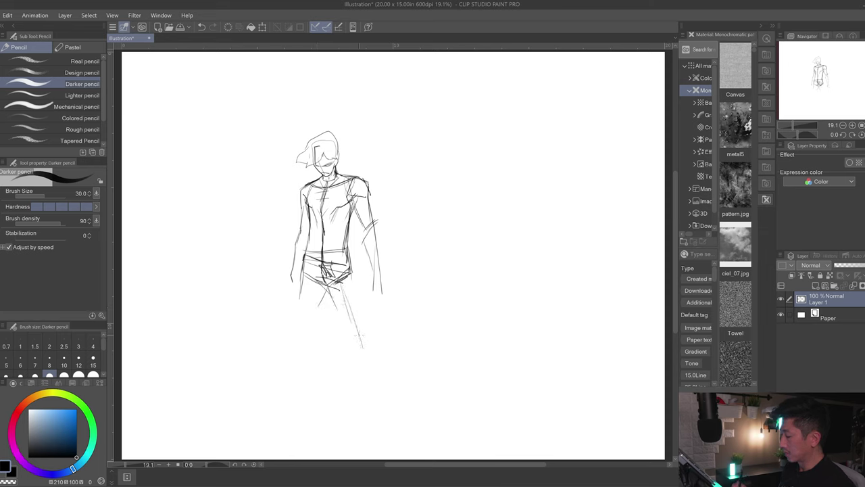
drag(333, 298, 353, 351)
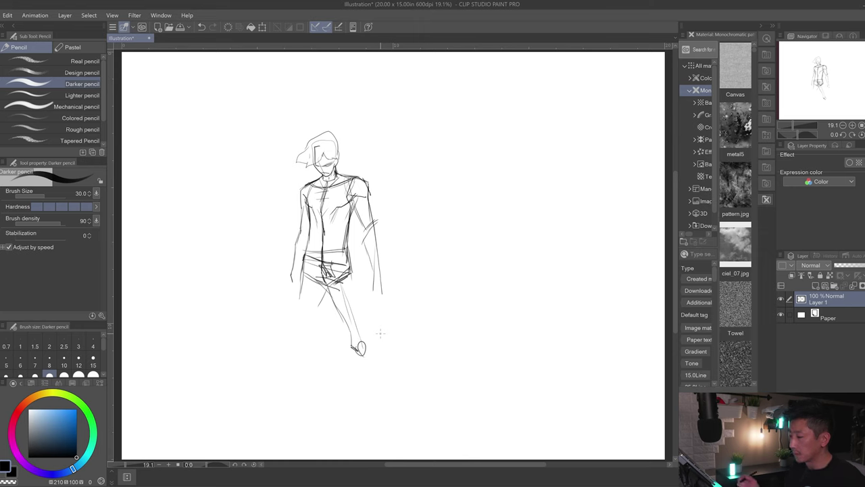
Define the lower chest line, add bands across both upper arms and reinforce the shoulder contours.
drag(351, 200, 320, 211)
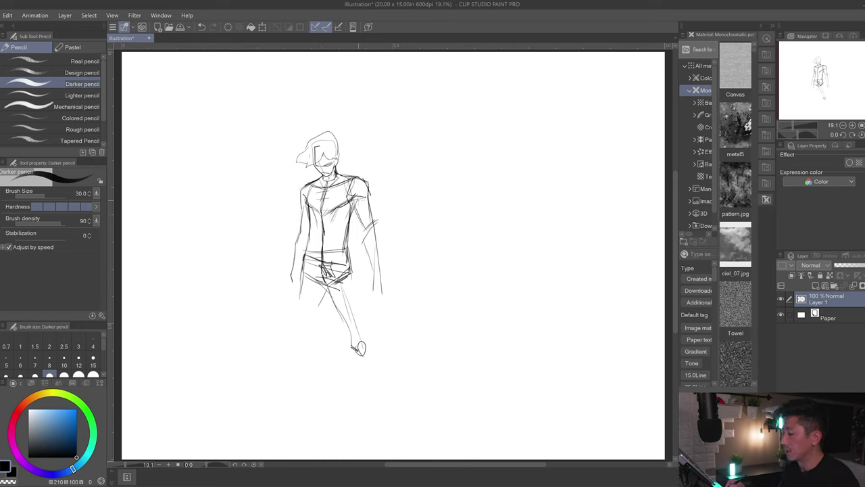
drag(356, 204, 370, 201)
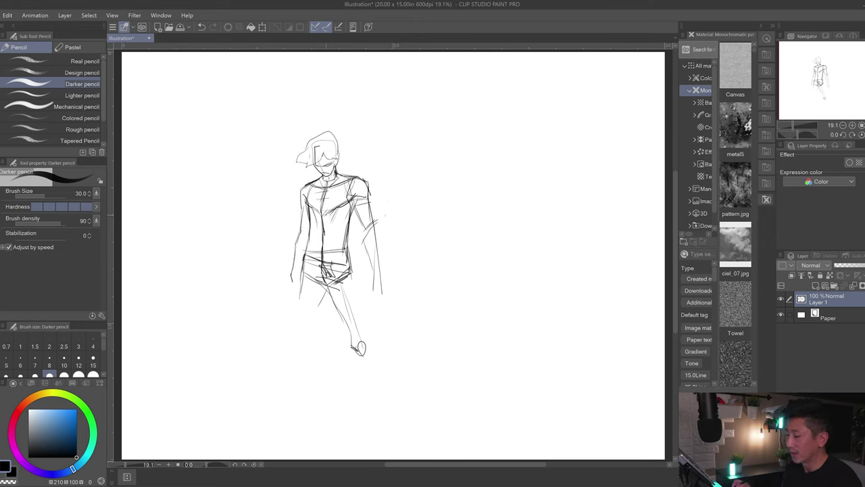
drag(300, 207, 370, 202)
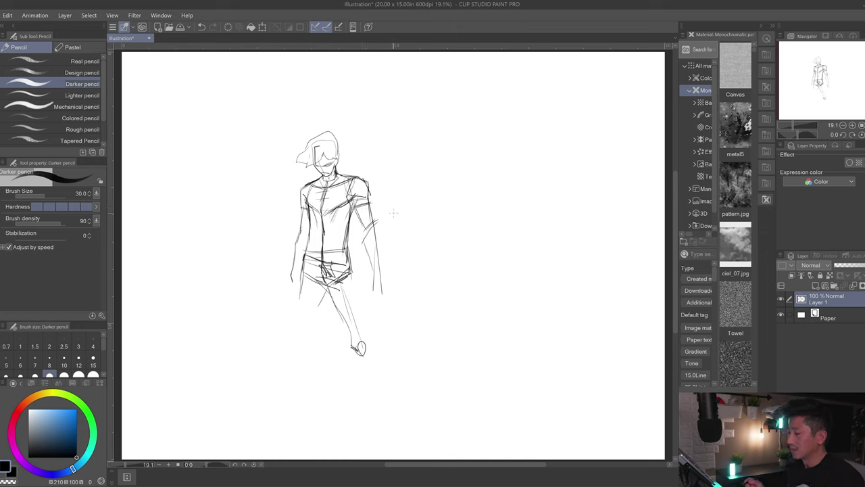
drag(300, 184, 298, 236)
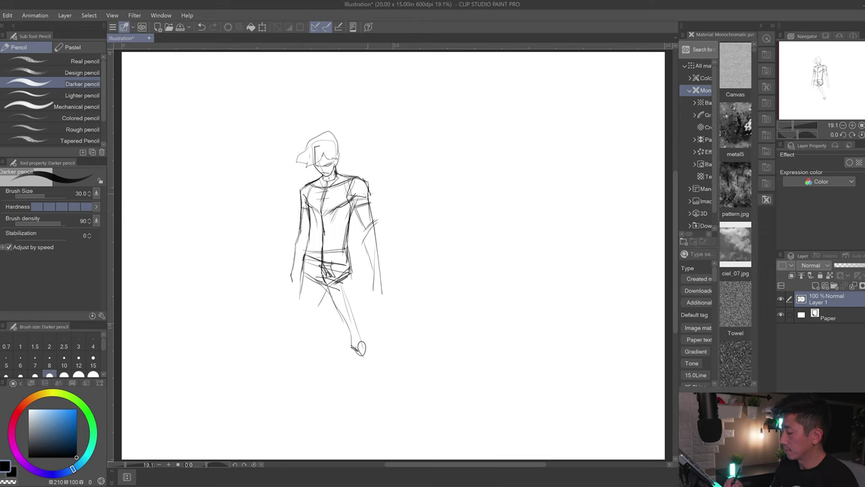
mouse_move(300, 191)
mouse_down()
mouse_move(310, 183)
mouse_move(370, 189)
mouse_up()
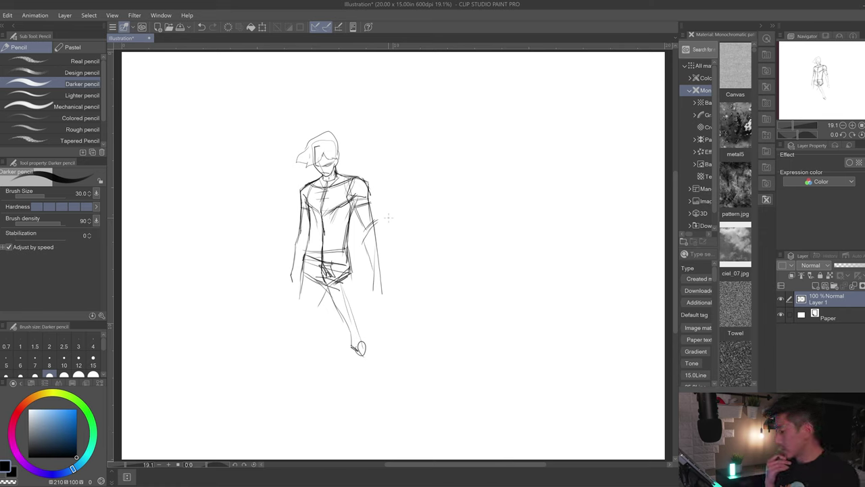
Sketch the left-hand thigh's contours and the right-hand leg's outer contour from the hip down past the knee.
drag(304, 261, 299, 304)
key(space)
drag(403, 276, 370, 244)
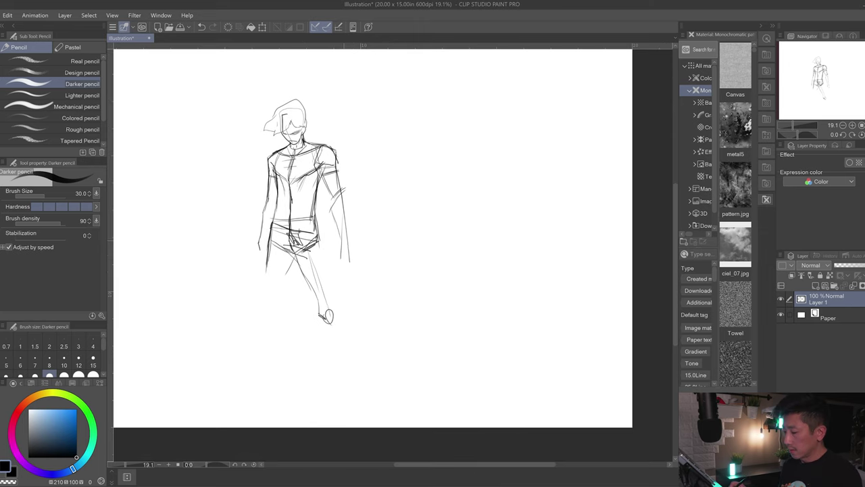
drag(293, 252, 281, 285)
mouse_move(307, 258)
mouse_down()
mouse_move(292, 281)
mouse_move(309, 282)
mouse_up()
drag(317, 230, 327, 296)
drag(327, 279, 345, 325)
mouse_move(337, 309)
mouse_down()
mouse_move(350, 329)
mouse_move(352, 374)
mouse_move(342, 343)
mouse_up()
drag(339, 343, 343, 359)
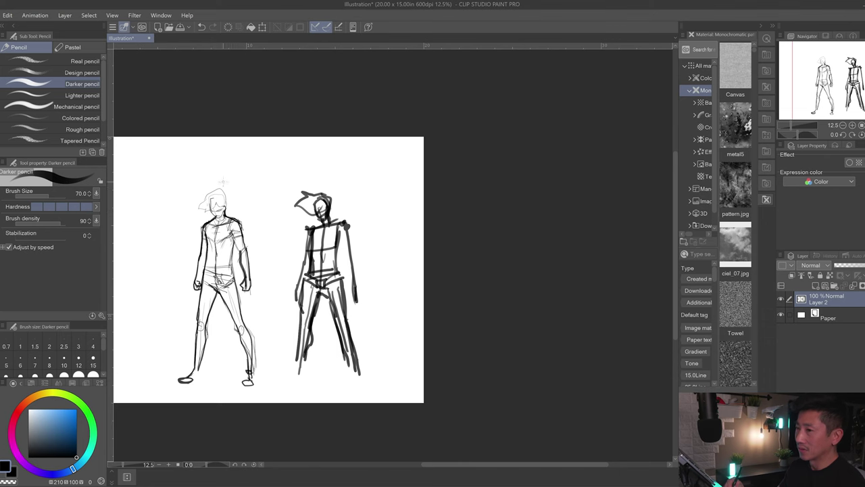
Try flipping the sketch layer horizontally to check the figure mirrored, and cancel the transformation.
scroll(231, 175, up, 2)
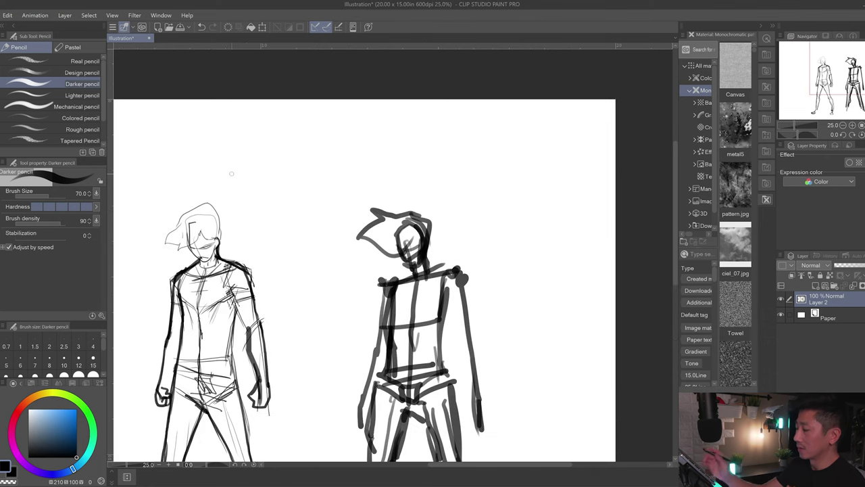
drag(317, 273, 307, 148)
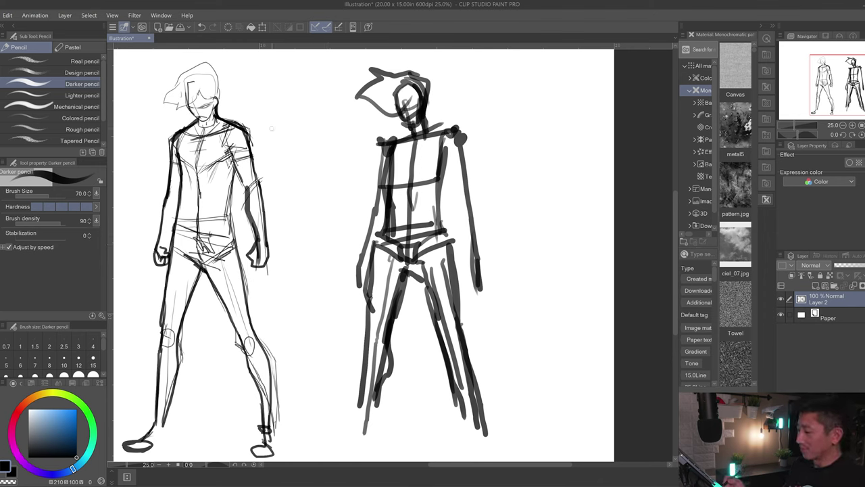
mouse_move(292, 278)
mouse_down()
mouse_move(286, 241)
mouse_move(289, 269)
mouse_up()
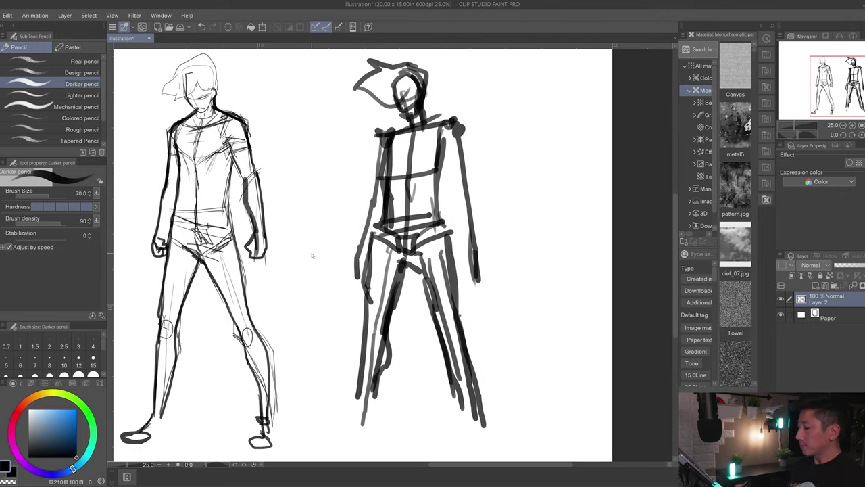
key(ctrl+t)
right_click(280, 235)
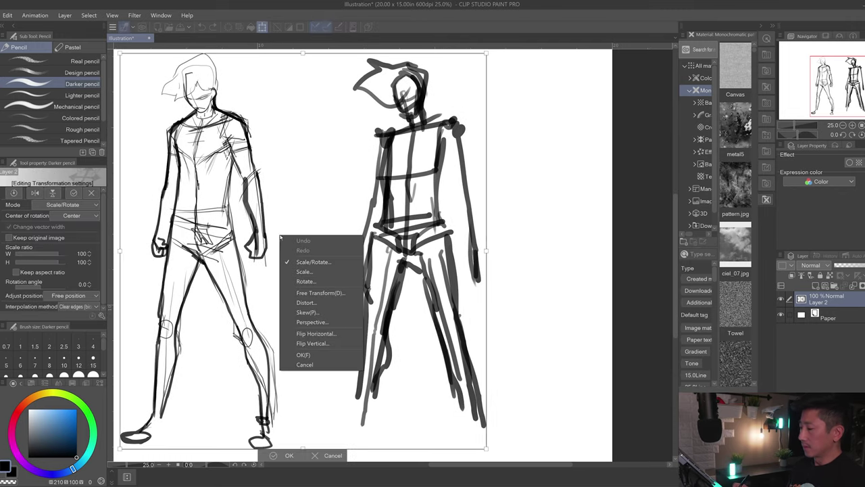
click(321, 331)
drag(472, 284, 424, 329)
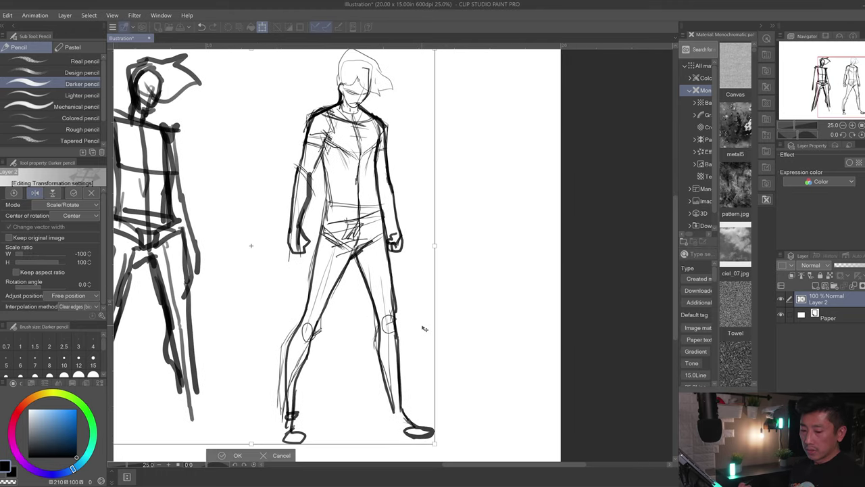
key(Escape)
Lasso the right-hand lower leg from the lower thigh to the foot, move it slightly down, and deselect it.
mouse_move(269, 270)
mouse_down()
mouse_move(330, 255)
mouse_move(328, 245)
mouse_up()
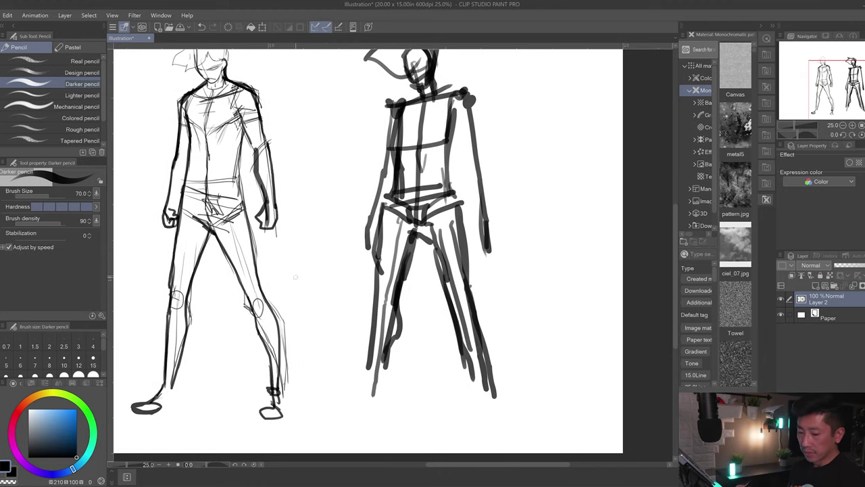
key(m)
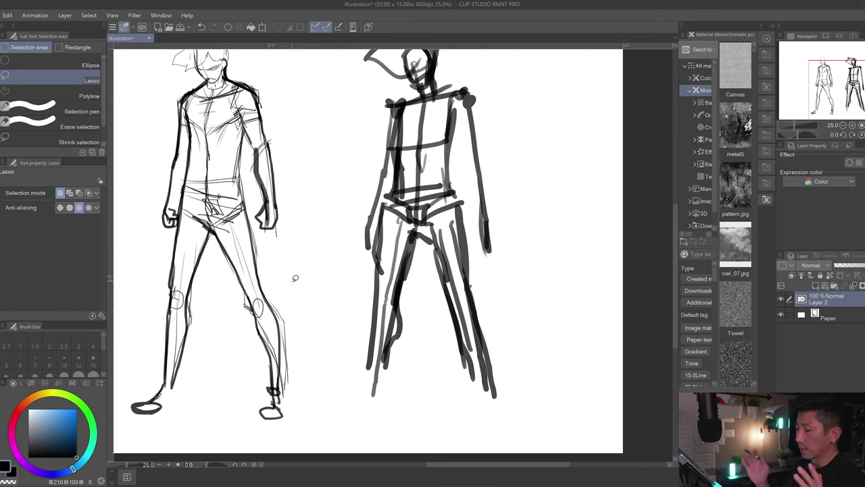
mouse_move(287, 290)
mouse_down()
mouse_move(260, 425)
mouse_move(305, 299)
mouse_up()
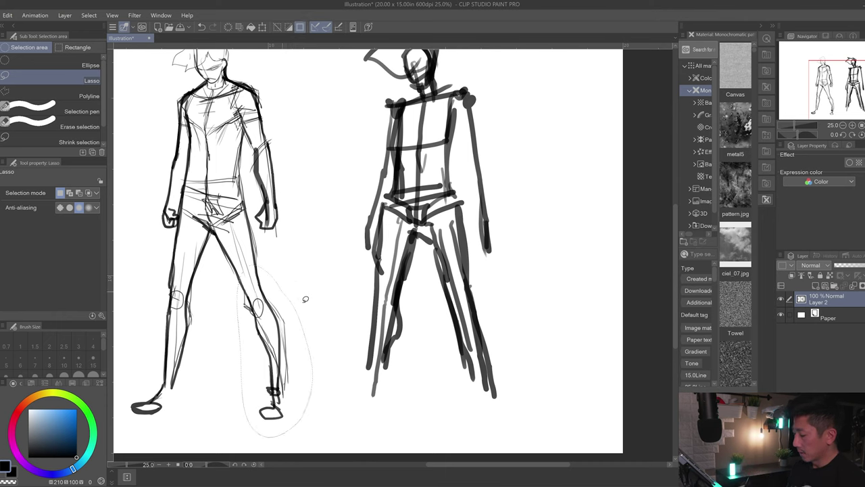
click(315, 451)
drag(293, 376, 295, 379)
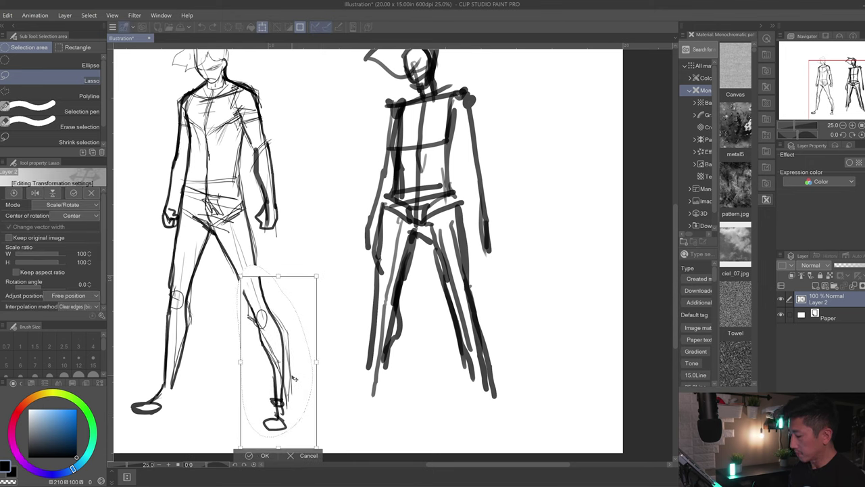
click(250, 455)
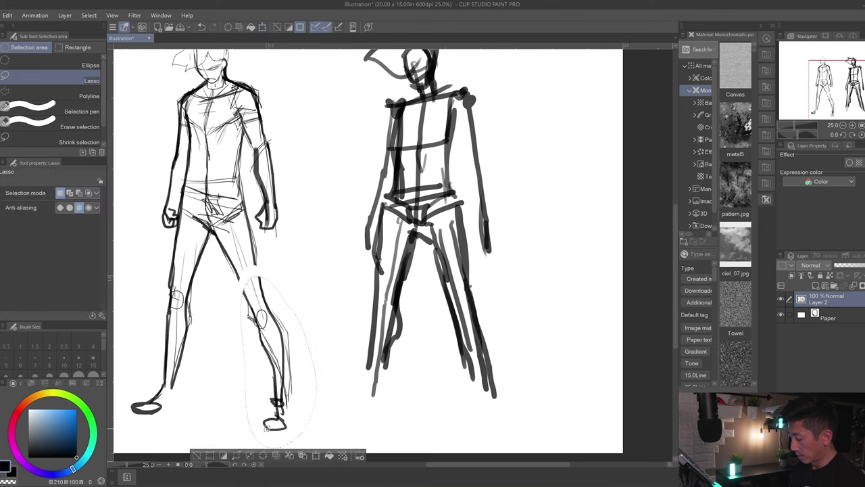
key(p)
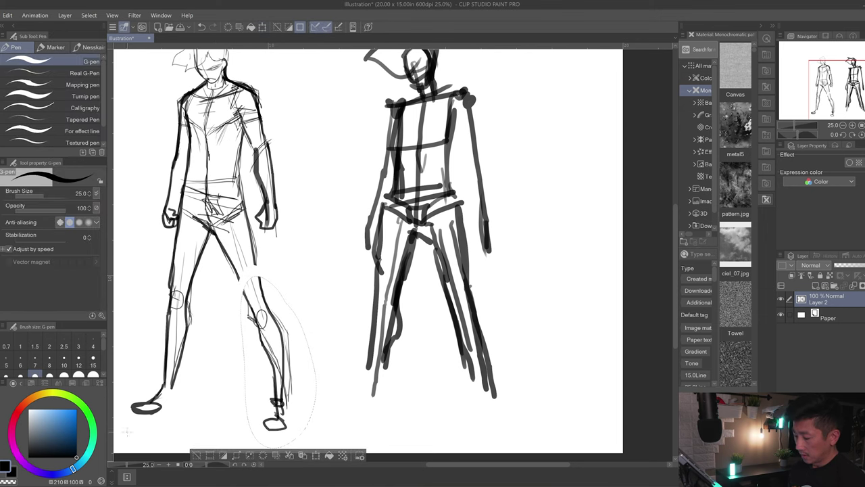
key(ctrl+d)
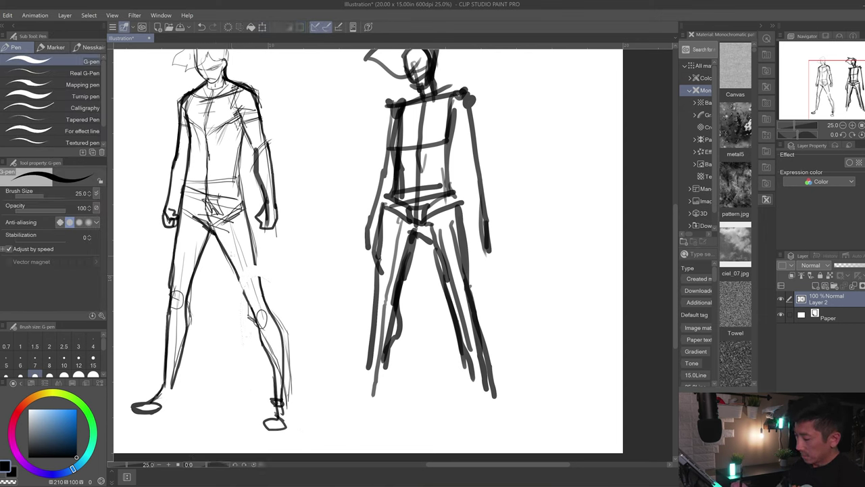
Reconnect the right-hand thigh to the moved lower leg with the Darker pencil, and darken both knee ovals and the outer thigh line.
key(p)
drag(227, 259, 250, 308)
mouse_move(251, 241)
mouse_down()
mouse_move(261, 298)
mouse_move(277, 318)
mouse_up()
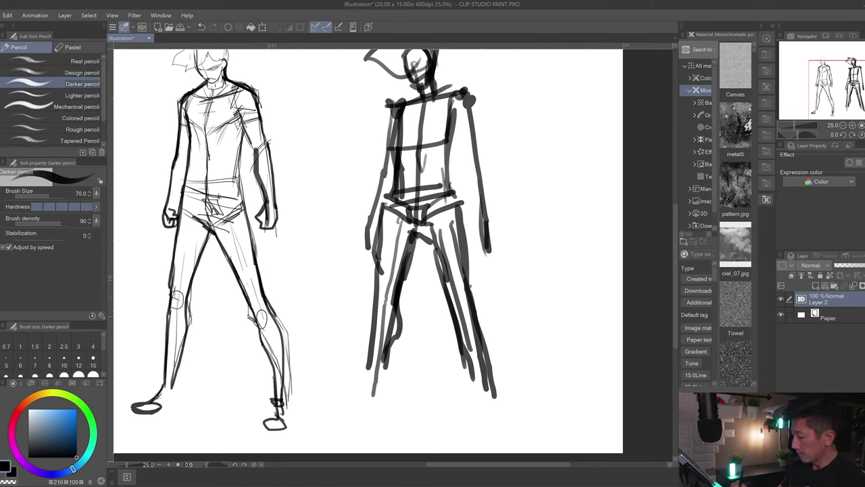
mouse_move(264, 284)
mouse_down()
mouse_move(276, 319)
mouse_move(262, 315)
mouse_move(273, 318)
mouse_up()
drag(179, 291, 175, 307)
drag(261, 278, 265, 288)
drag(250, 230, 258, 269)
drag(241, 187, 252, 231)
Reinforce the right-hand lower leg's inner and outer contours down to the ankle and darken its foot.
drag(268, 293, 282, 330)
drag(279, 324, 283, 361)
drag(255, 309, 262, 347)
drag(257, 325, 273, 414)
drag(275, 410, 268, 422)
mouse_move(276, 403)
mouse_down()
mouse_move(264, 427)
mouse_move(276, 433)
mouse_move(281, 418)
mouse_up()
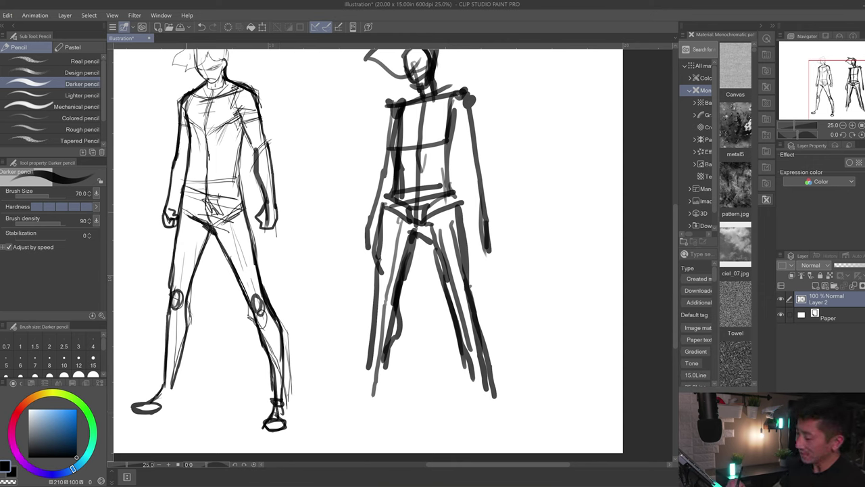
Darken the lower pelvis line down to the crotch and the right-hand waist contour.
drag(190, 215, 220, 235)
drag(180, 215, 212, 232)
drag(239, 181, 246, 213)
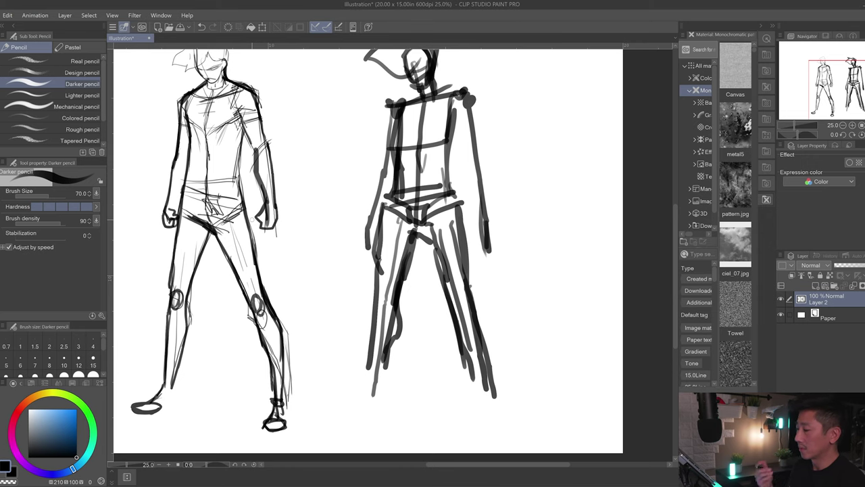
Strengthen the torso's side contours from the armpits to the hips and redraw the left-hand shoulder slope.
drag(252, 224, 256, 228)
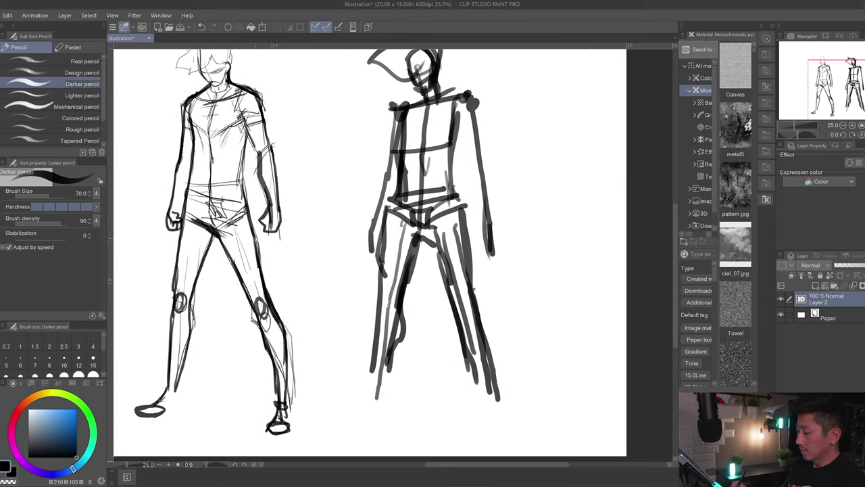
mouse_move(278, 184)
mouse_down()
mouse_move(281, 209)
mouse_move(279, 197)
mouse_up()
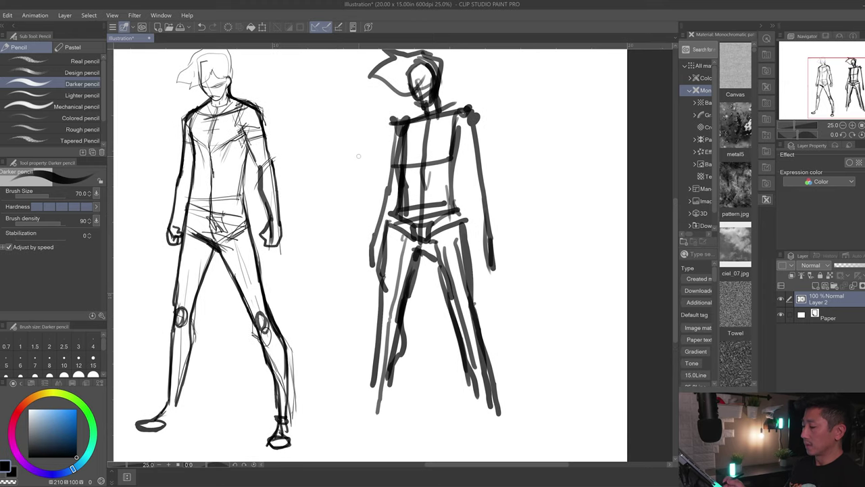
drag(249, 146, 237, 200)
key(ctrl+z)
drag(244, 159, 242, 202)
drag(241, 168, 249, 226)
drag(196, 157, 190, 204)
mouse_move(190, 129)
mouse_down()
mouse_move(195, 159)
mouse_move(189, 125)
mouse_move(200, 108)
mouse_move(252, 108)
mouse_move(240, 103)
mouse_move(266, 123)
mouse_up()
key(ctrl+z)
drag(207, 101, 188, 125)
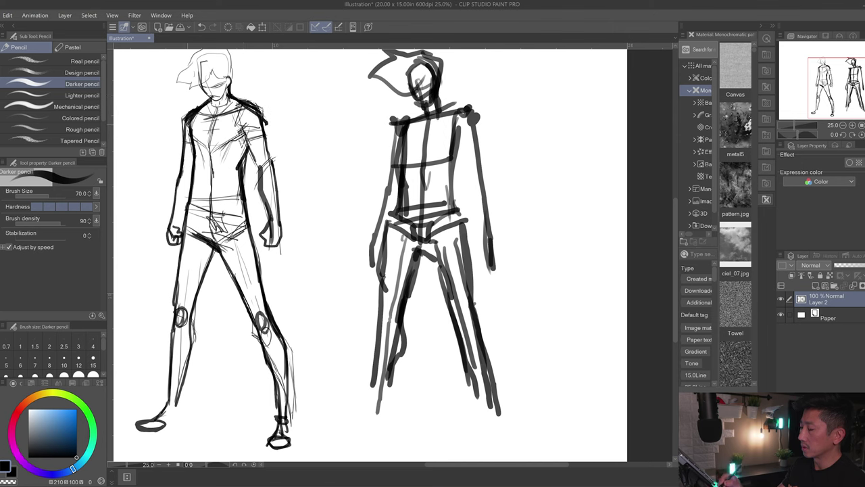
Erase stray lines along both outer shoulder edges with the Snap eraser at size 150, and return to the Darker pencil.
key(e)
key(])
drag(238, 94, 280, 126)
drag(204, 101, 183, 122)
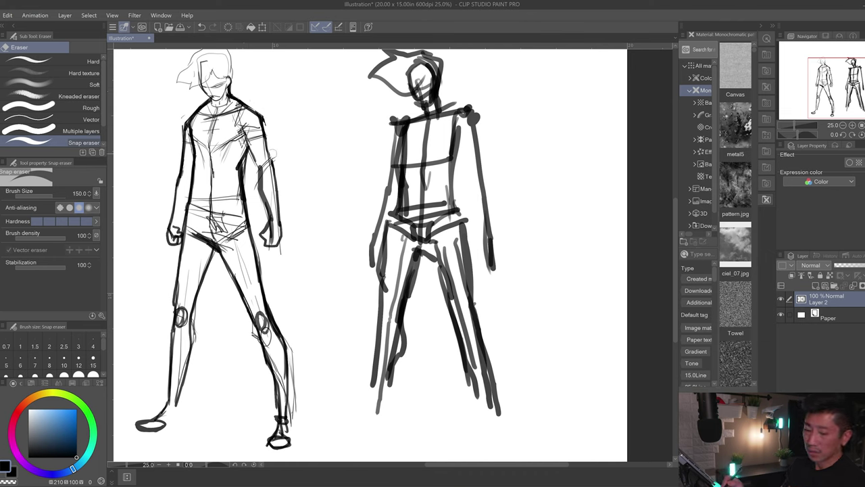
key(p)
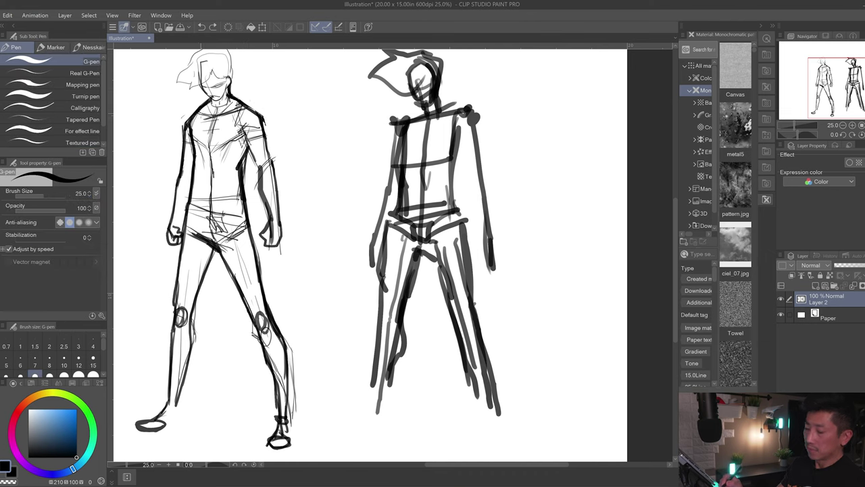
key(p)
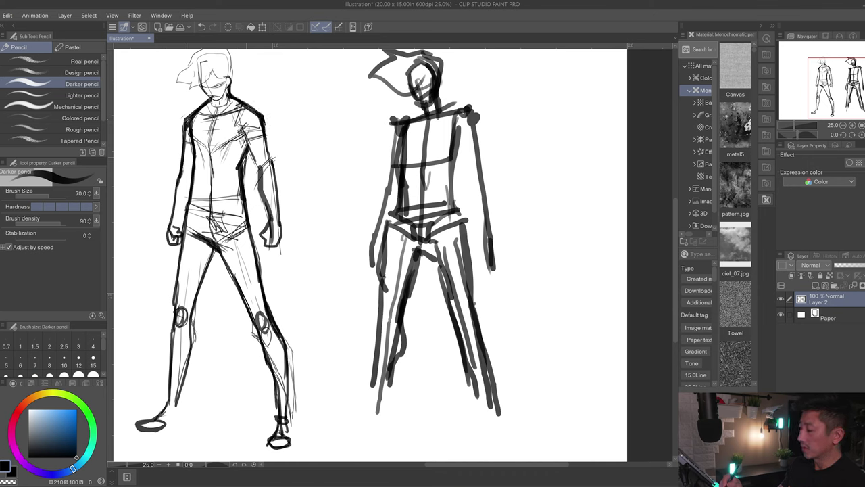
Set the pencil brush size to 60 and refine the lines around the figure's chin and neck.
drag(253, 152, 249, 146)
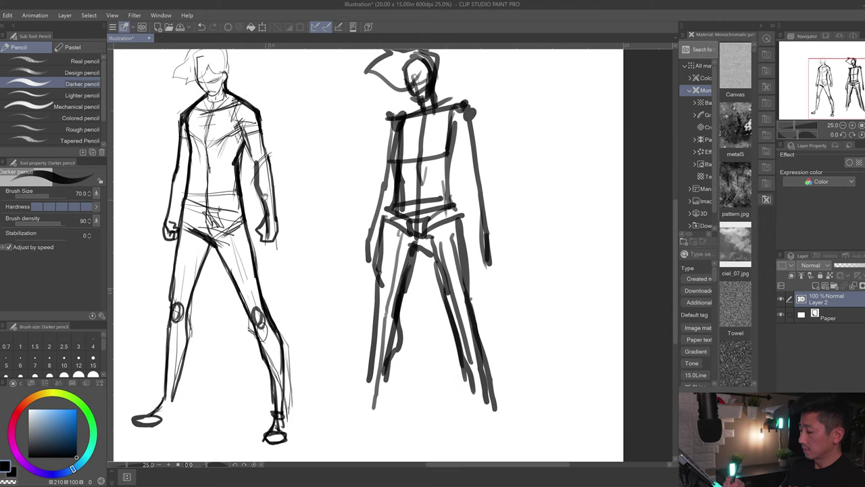
key(ctrl+z)
key(bracketleft)
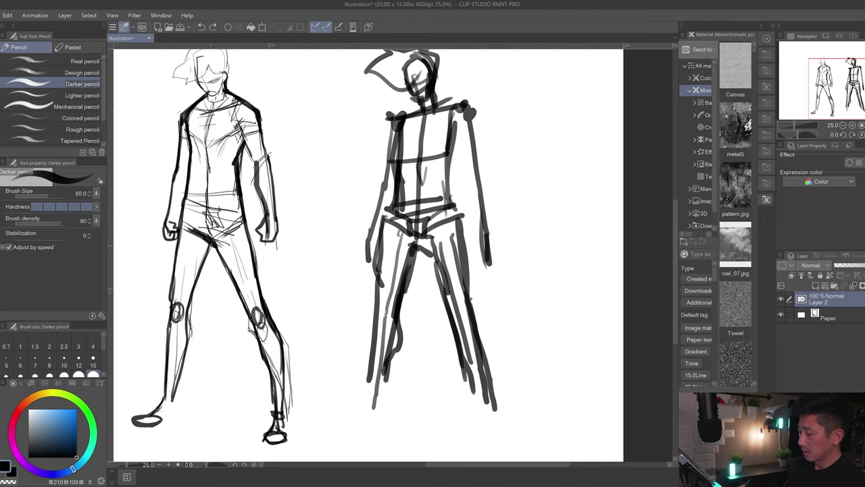
drag(229, 237, 231, 245)
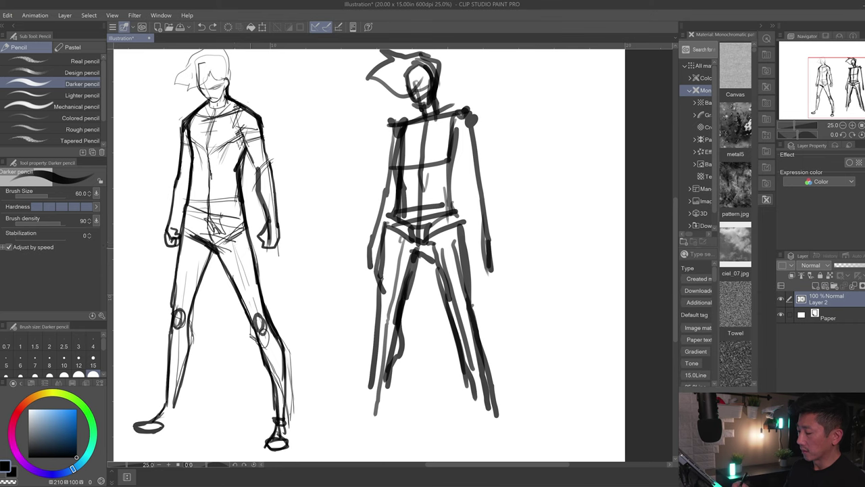
drag(272, 135, 277, 148)
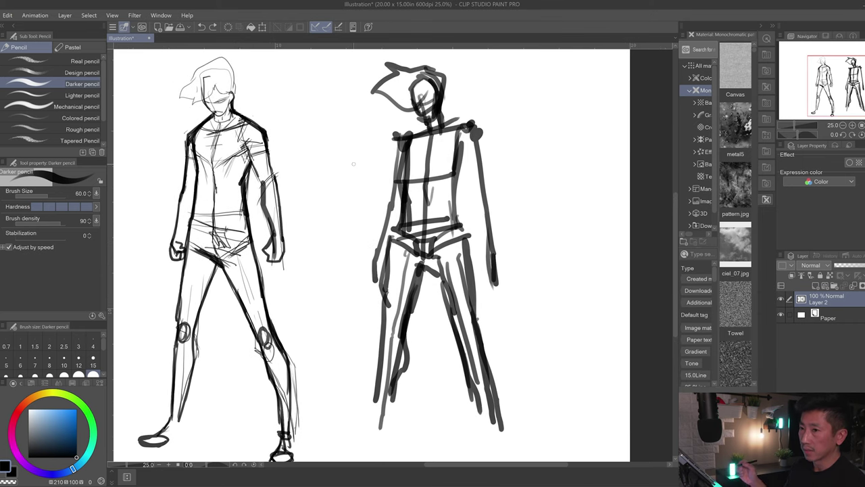
drag(303, 247, 288, 234)
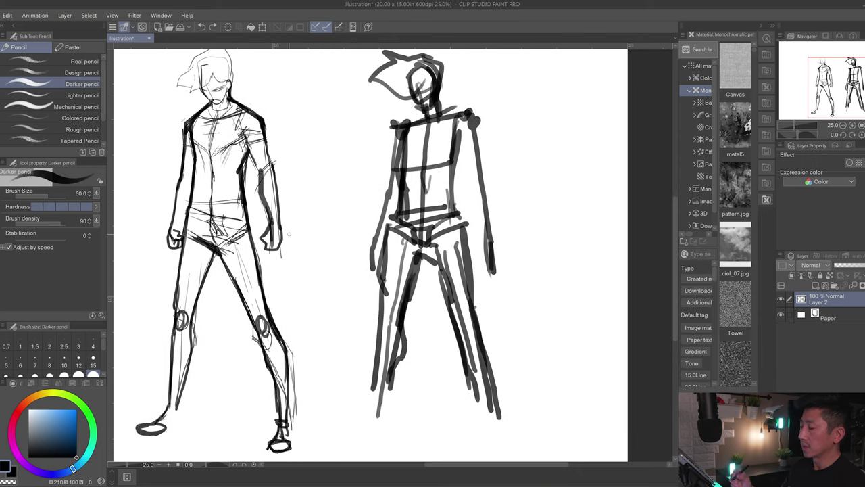
key(e)
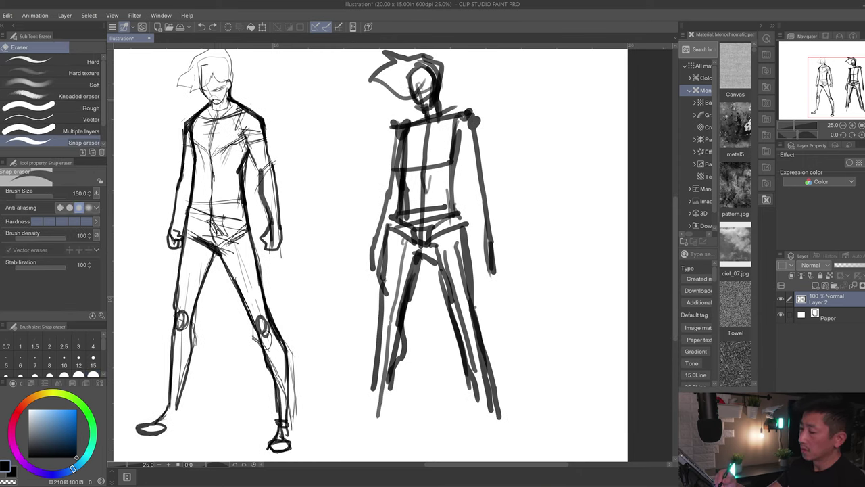
key(p)
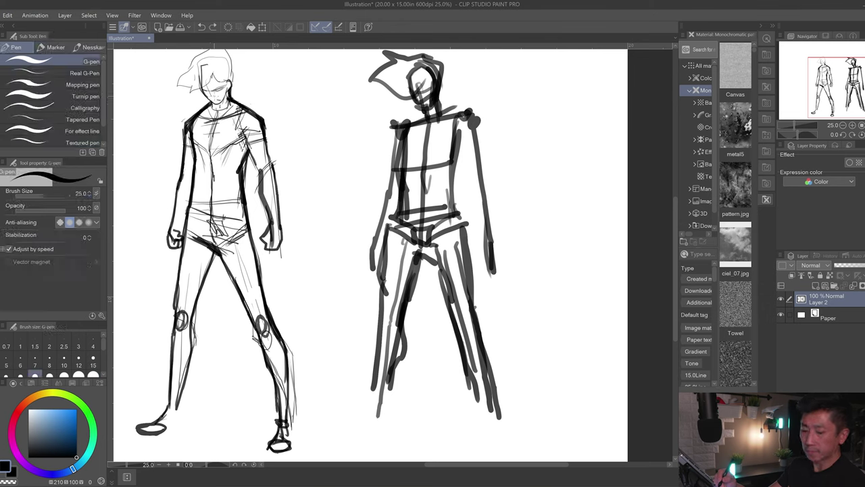
key(p)
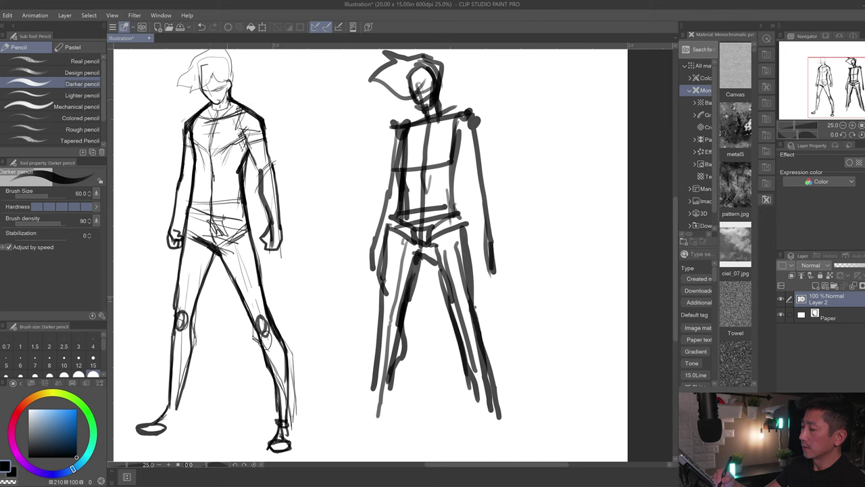
drag(226, 93, 222, 102)
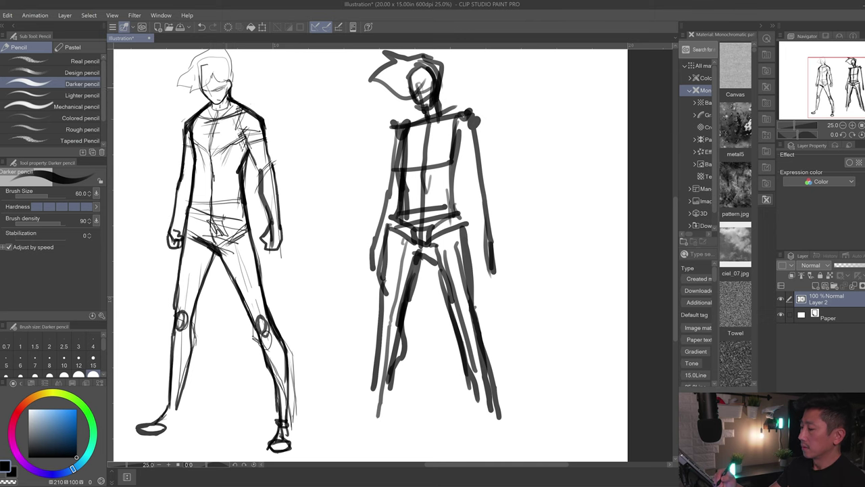
Sketch a huge sword slung diagonally behind the figure, with a crossguard and grip at the shoulder and a long broad blade.
drag(288, 135, 279, 201)
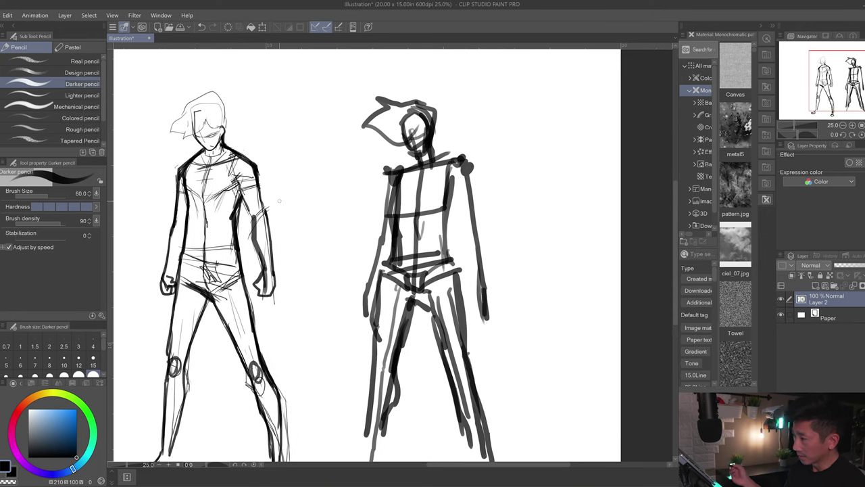
scroll(279, 201, down, 3)
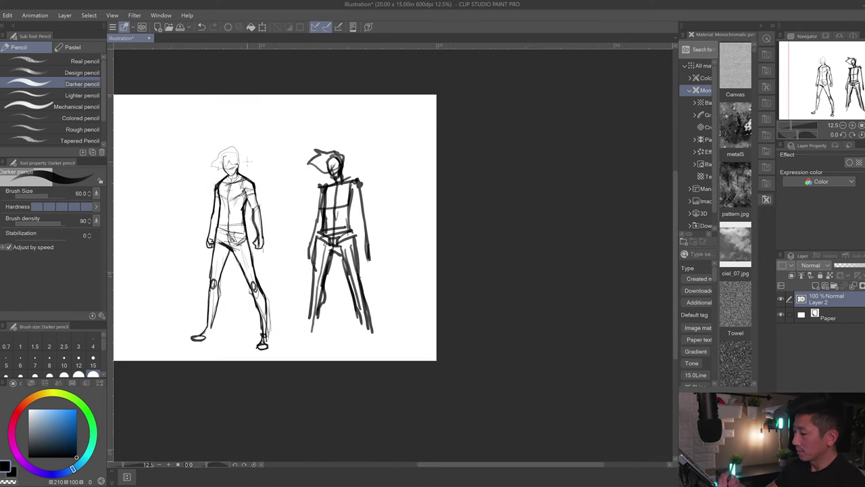
mouse_move(244, 159)
mouse_down()
mouse_move(267, 189)
mouse_move(258, 177)
mouse_up()
key(ctrl+z)
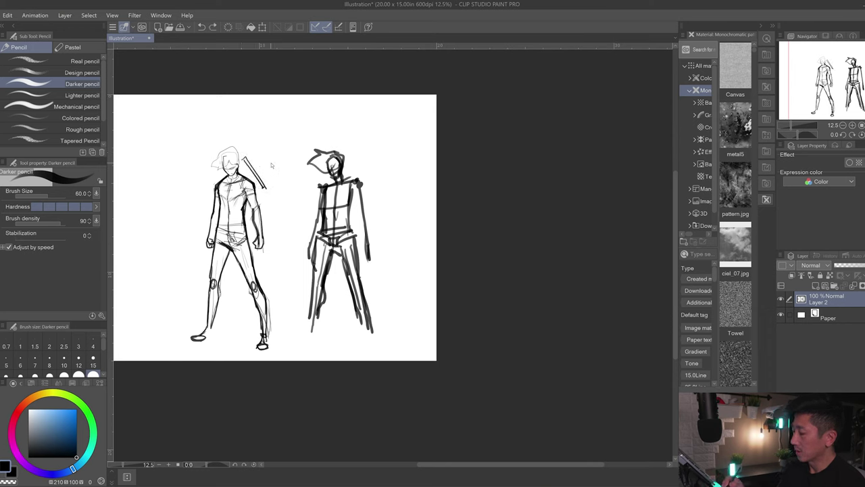
drag(247, 159, 257, 169)
mouse_move(215, 188)
mouse_down()
mouse_move(126, 254)
mouse_move(146, 263)
mouse_move(216, 229)
mouse_up()
drag(275, 181, 224, 221)
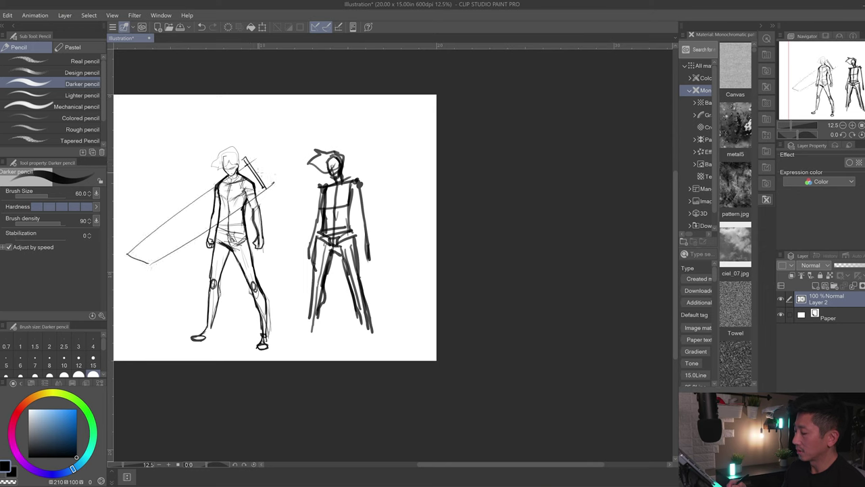
drag(267, 184, 155, 264)
mouse_move(279, 154)
mouse_down()
mouse_move(257, 172)
mouse_move(286, 148)
mouse_up()
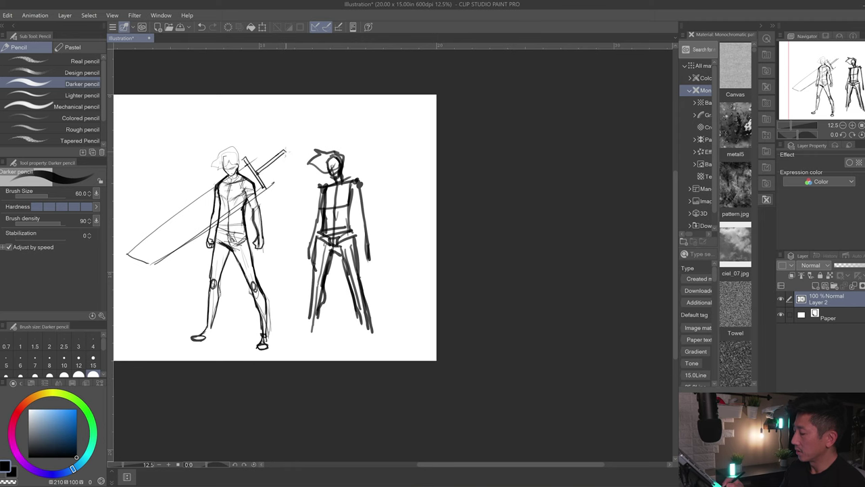
Draw a diagonal sword strap across the chest from the left-hand shoulder to the opposite side of the waist.
drag(224, 177, 247, 218)
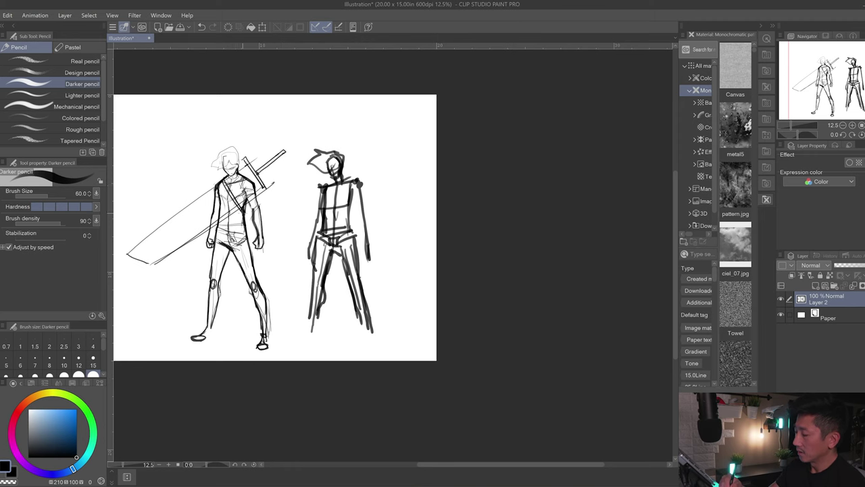
scroll(231, 194, up, 2)
scroll(231, 194, down, 2)
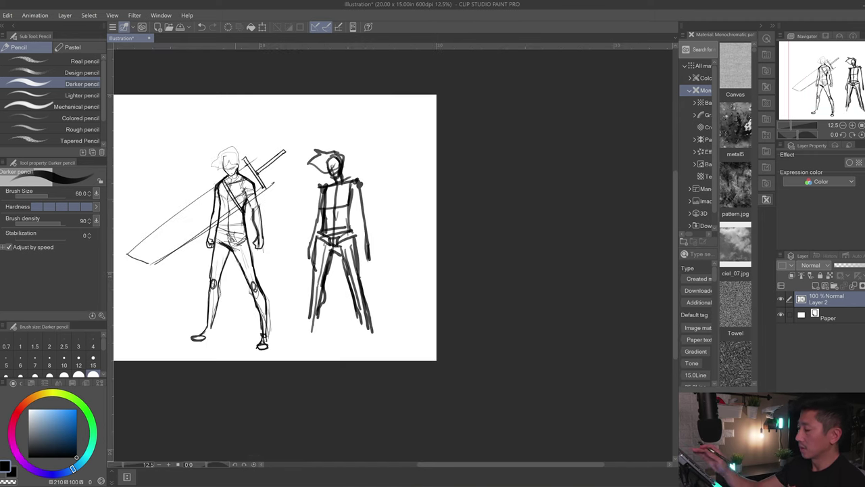
Sketch baggy trousers with a lowered crotch and a looser left-hand thigh, and add boxy pads around both knees.
scroll(286, 234, up, 2)
drag(234, 246, 274, 269)
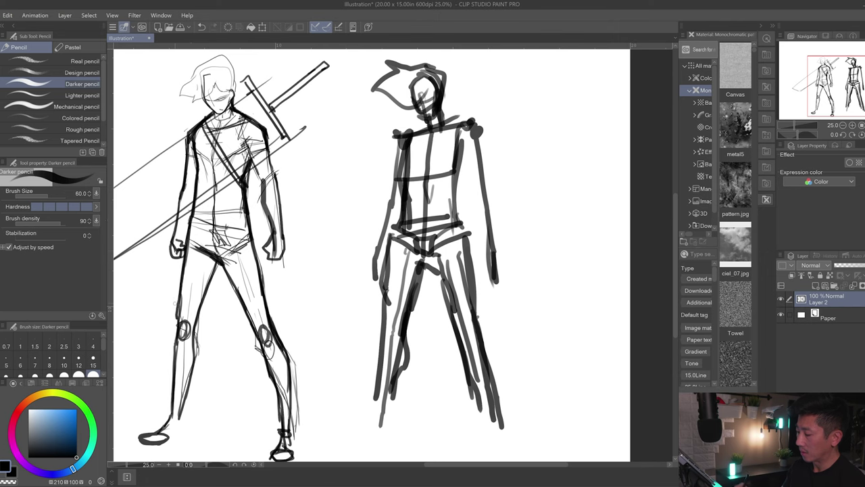
mouse_move(219, 264)
mouse_down()
mouse_move(206, 290)
mouse_move(238, 293)
mouse_move(199, 274)
mouse_move(244, 295)
mouse_up()
key(ctrl+z)
mouse_move(184, 251)
mouse_down()
mouse_move(177, 295)
mouse_move(170, 276)
mouse_move(180, 308)
mouse_move(196, 322)
mouse_move(185, 340)
mouse_up()
drag(173, 314, 178, 342)
mouse_move(246, 313)
mouse_down()
mouse_move(269, 321)
mouse_move(257, 342)
mouse_up()
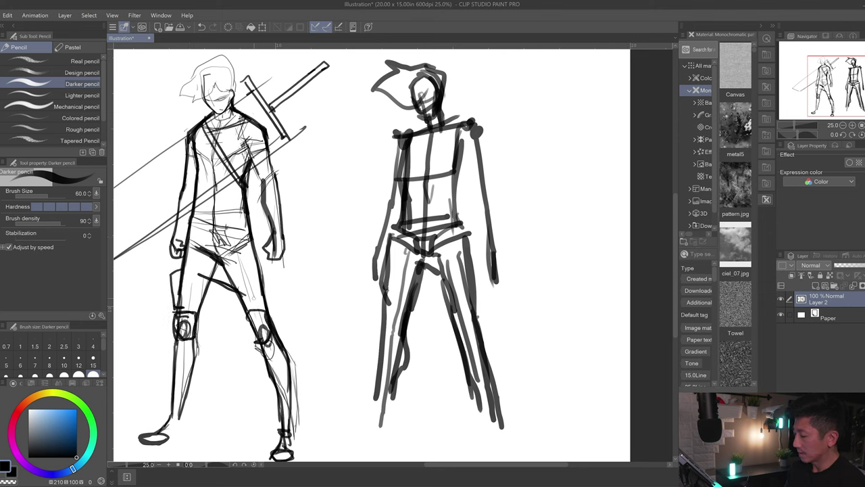
Erase the pelvis construction lines between the waist and the lowered crotch with the Snap eraser at size 400.
key(e)
mouse_move(196, 240)
mouse_down()
mouse_move(229, 272)
mouse_move(209, 265)
mouse_move(205, 241)
mouse_move(217, 233)
mouse_move(247, 255)
mouse_up()
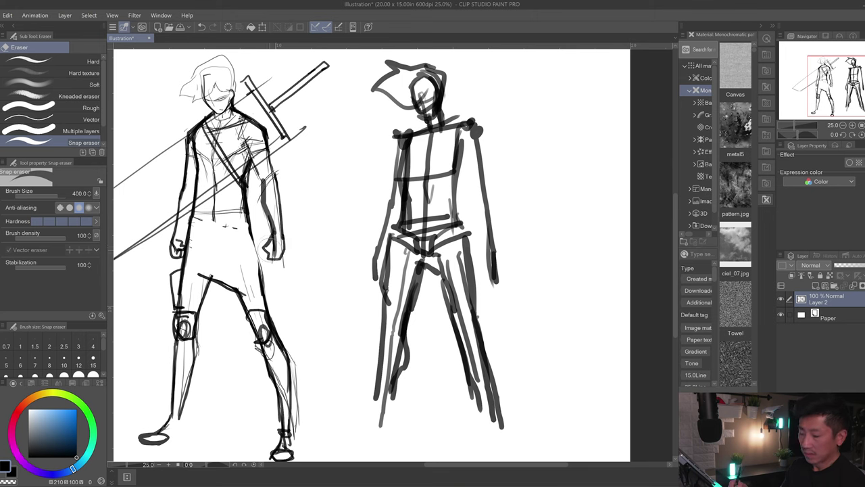
Draw a wide belt around the waist with the Darker pencil, closing its ends at both hips.
key(p)
key(p)
drag(244, 210, 255, 227)
drag(189, 221, 251, 211)
drag(254, 210, 187, 236)
mouse_move(189, 234)
mouse_down()
mouse_move(254, 222)
mouse_move(204, 234)
mouse_move(223, 227)
mouse_move(200, 227)
mouse_move(207, 213)
mouse_move(194, 212)
mouse_move(257, 236)
mouse_move(256, 243)
mouse_move(209, 247)
mouse_up()
Sketch a rounded crotch line on the trousers and fill out both thighs with baggy, angular contours above the knee pads.
mouse_move(197, 295)
mouse_down()
mouse_move(192, 312)
mouse_move(227, 261)
mouse_move(250, 310)
mouse_up()
drag(257, 238, 253, 254)
mouse_move(183, 250)
mouse_down()
mouse_move(176, 311)
mouse_move(206, 301)
mouse_move(212, 280)
mouse_up()
drag(206, 287, 195, 313)
mouse_move(236, 289)
mouse_down()
mouse_move(239, 313)
mouse_move(267, 314)
mouse_move(260, 342)
mouse_up()
drag(269, 311, 272, 318)
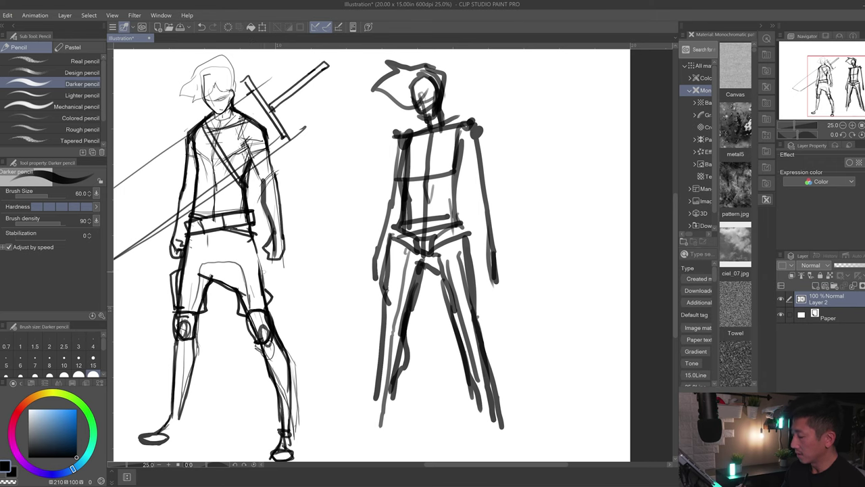
Draw crisscrossing wraps down the left-hand shin, with a small knot on the outer side below the knee pad.
scroll(277, 318, down, 1)
mouse_move(173, 314)
mouse_down()
mouse_move(194, 304)
mouse_move(191, 323)
mouse_up()
mouse_move(176, 334)
mouse_down()
mouse_move(190, 329)
mouse_move(187, 339)
mouse_up()
drag(173, 351, 184, 346)
mouse_move(179, 327)
mouse_down()
mouse_move(192, 319)
mouse_move(184, 306)
mouse_move(195, 315)
mouse_move(165, 307)
mouse_move(173, 312)
mouse_up()
mouse_move(265, 315)
mouse_down()
mouse_move(290, 317)
mouse_move(285, 325)
mouse_up()
mouse_move(275, 338)
mouse_down()
mouse_move(285, 327)
mouse_move(278, 346)
mouse_up()
key(ctrl+z)
key(ctrl+z)
key(ctrl+z)
key(ctrl+z)
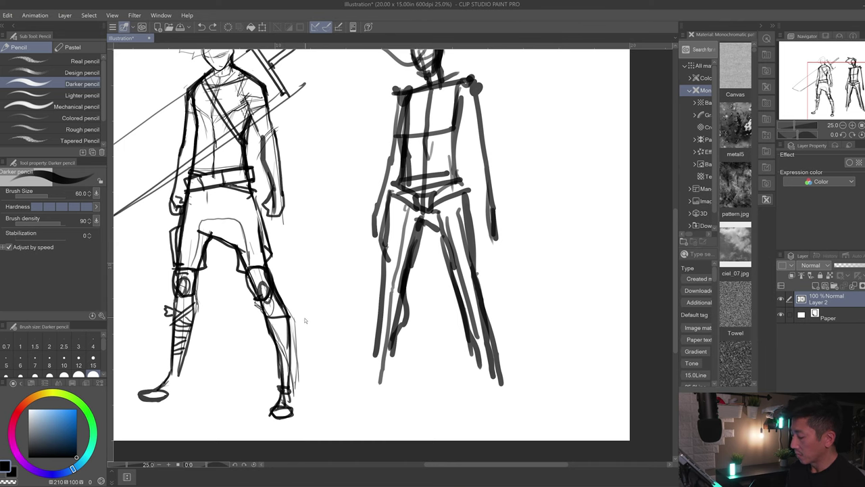
Strengthen the right-hand lower leg, add bands around its ankle, and define the ankles and shoes of both feet.
mouse_move(258, 300)
mouse_down()
mouse_move(271, 317)
mouse_move(269, 289)
mouse_move(274, 353)
mouse_move(290, 348)
mouse_move(283, 358)
mouse_up()
drag(271, 353, 291, 359)
mouse_move(166, 340)
mouse_down()
mouse_move(179, 340)
mouse_move(176, 361)
mouse_move(175, 352)
mouse_move(163, 369)
mouse_move(132, 369)
mouse_move(168, 347)
mouse_up()
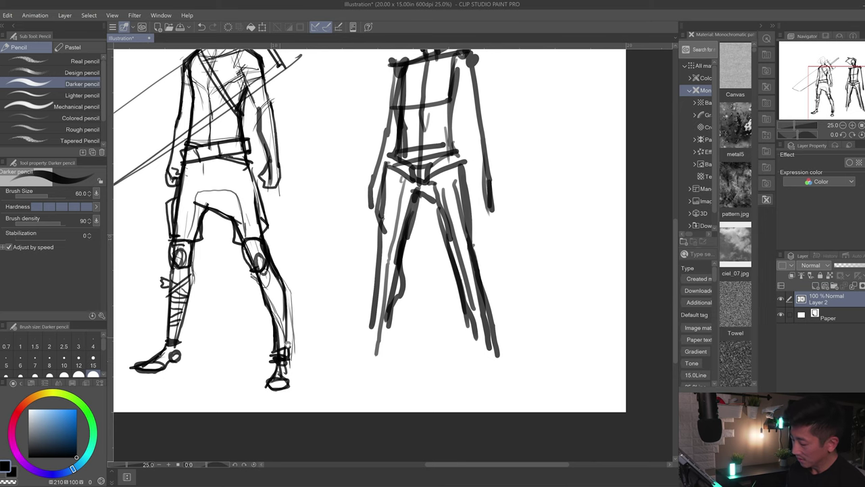
mouse_move(276, 365)
mouse_down()
mouse_move(269, 387)
mouse_move(287, 372)
mouse_up()
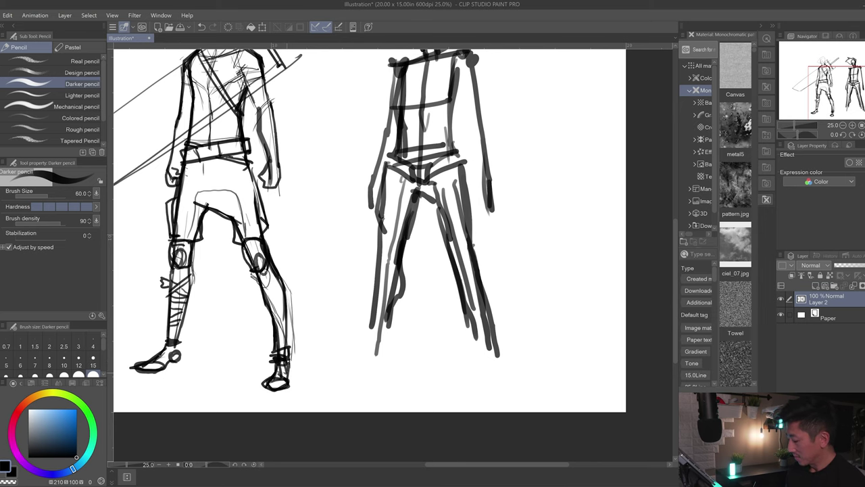
Darken the back contour of the hair on the swordsman's head, undoing the surplus strokes.
scroll(285, 350, down, 2)
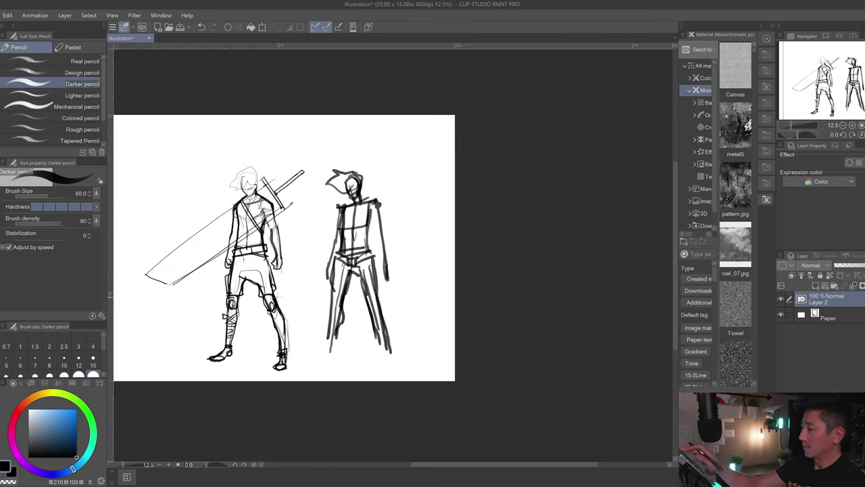
drag(281, 297, 260, 287)
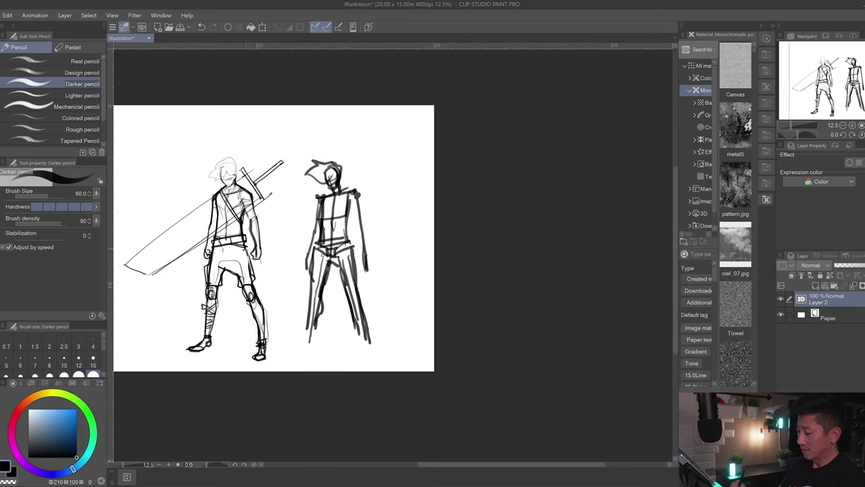
mouse_move(224, 160)
mouse_down()
mouse_move(234, 159)
mouse_move(235, 171)
mouse_move(236, 153)
mouse_up()
mouse_move(233, 154)
mouse_down()
mouse_move(238, 163)
mouse_move(237, 142)
mouse_move(246, 150)
mouse_move(238, 165)
mouse_up()
key(ctrl+z)
key(ctrl+z)
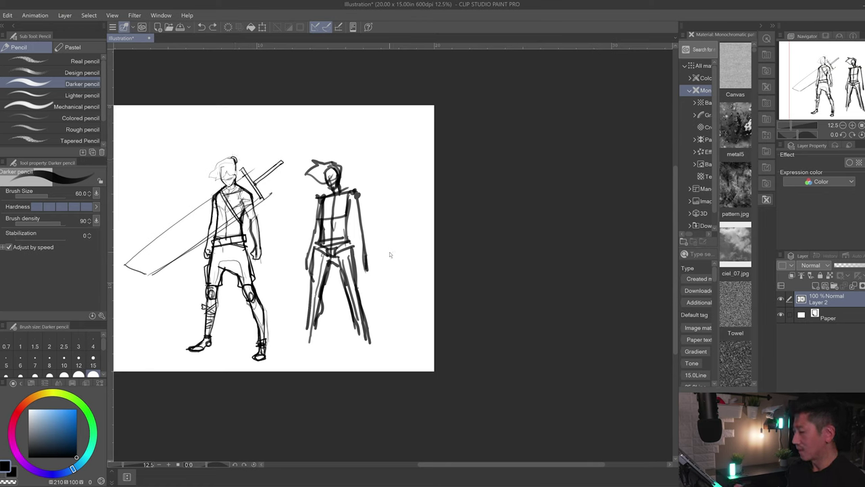
Reduce the Darker pencil's brush size to 30 for finer work on the swordsman.
scroll(390, 254, up, 2)
drag(219, 246, 362, 255)
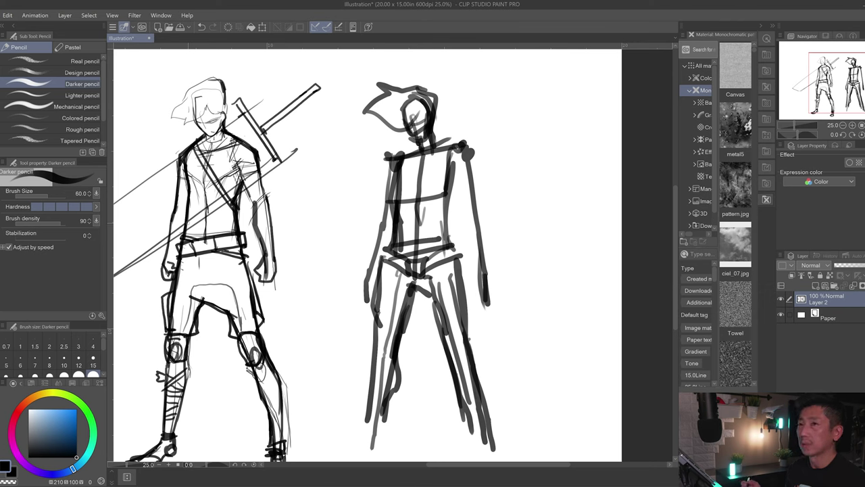
key(bracketleft)
key(bracketleft)
key(bracketleft)
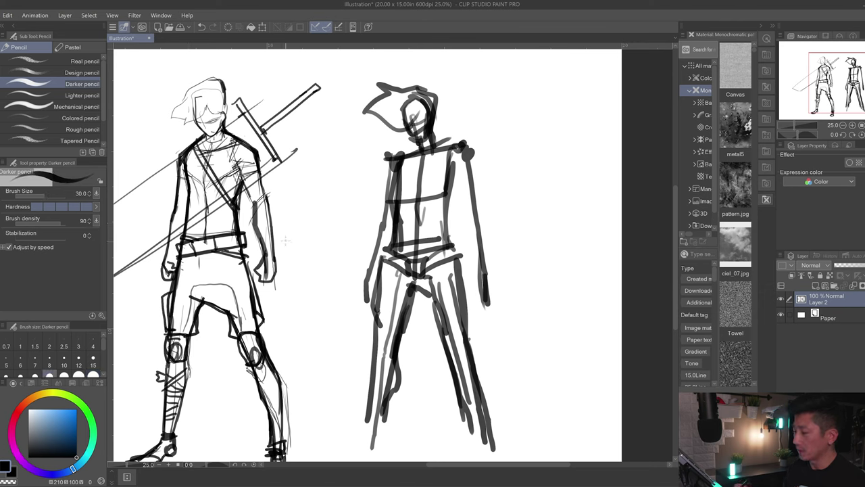